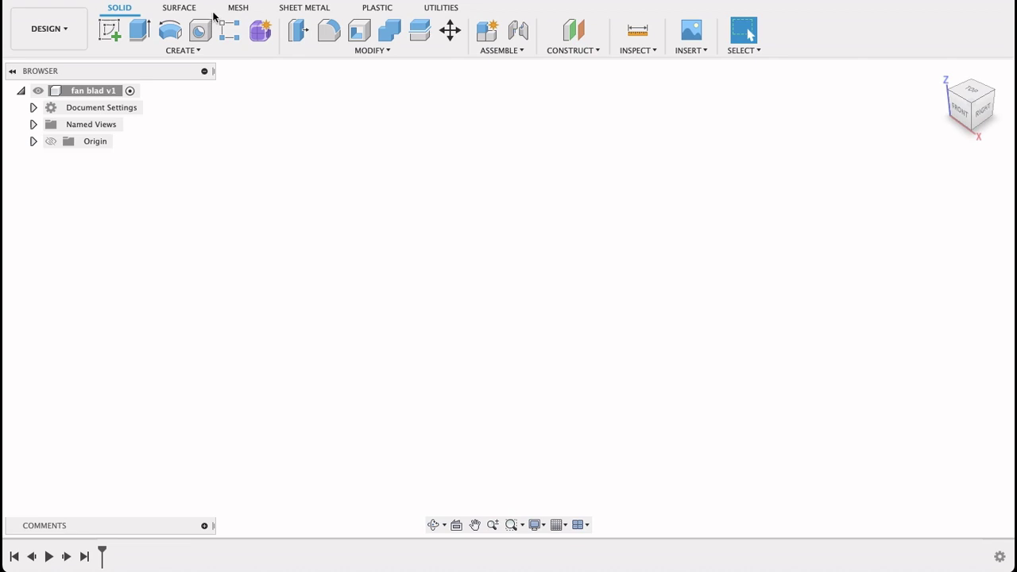
- On the XY plane, draw a 20 mm Center Diameter circle at the origin and finish the sketch
left_click(112, 33)
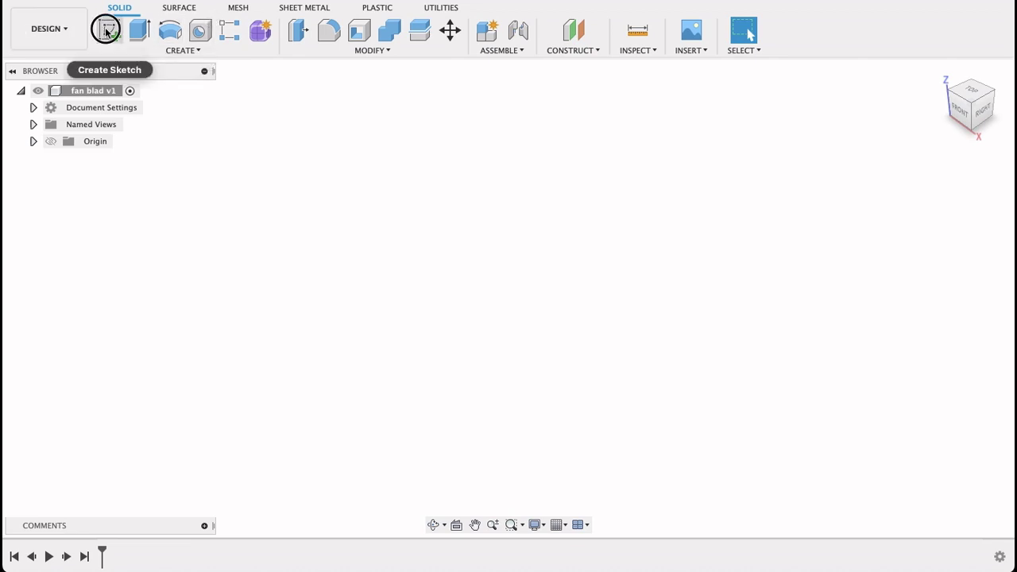
left_click(573, 292)
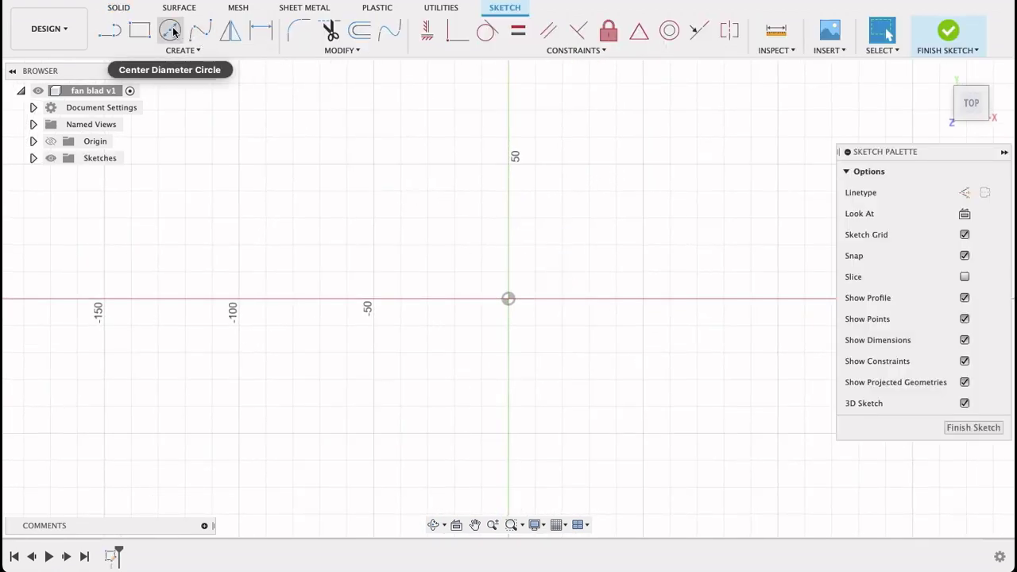
left_click(171, 31)
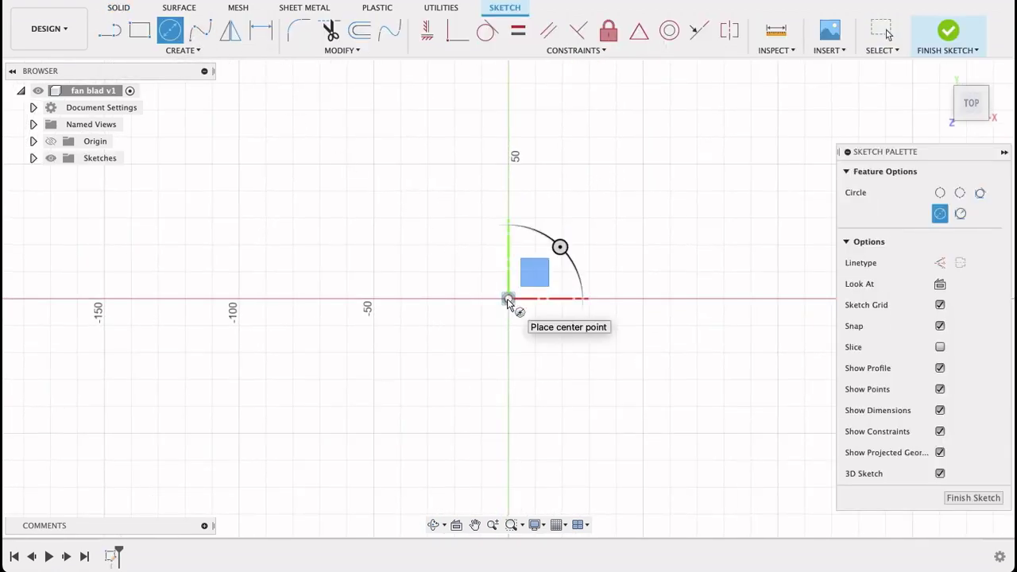
left_click(508, 300)
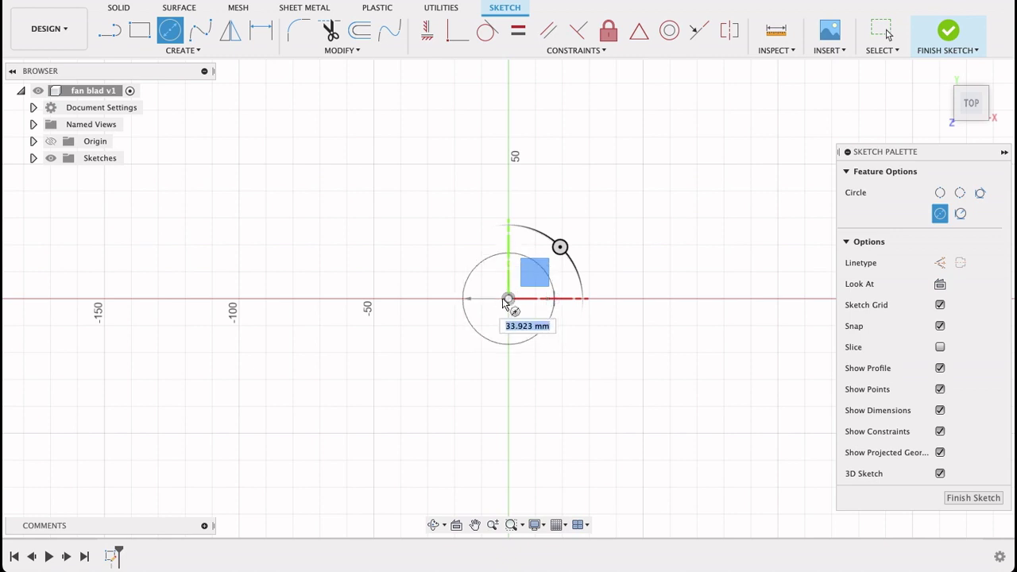
left_click(517, 300)
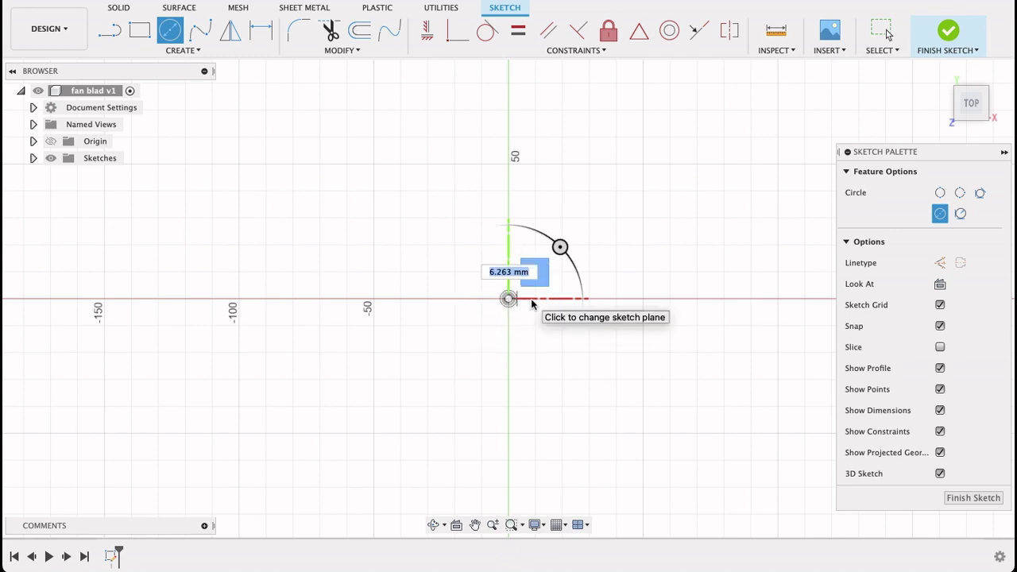
type("20")
key("Tab")
left_click(887, 34)
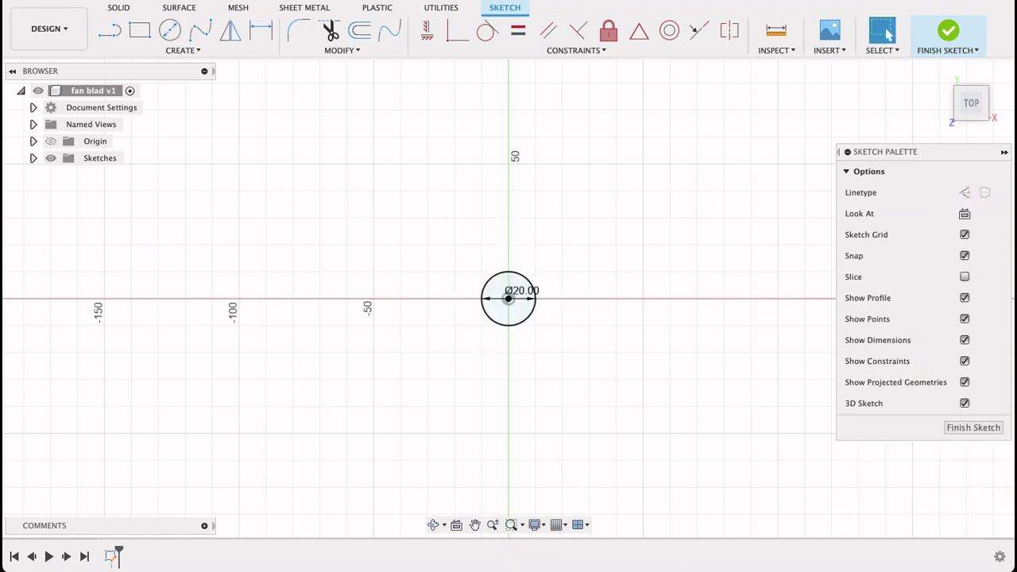
mouse_move(503, 366)
middle_mouse_down("shift")
mouse_move(492, 325)
mouse_move(515, 254)
mouse_move(564, 273)
mouse_move(532, 275)
mouse_move(519, 318)
mouse_move(500, 325)
mouse_move(597, 270)
middle_mouse_up("shift")
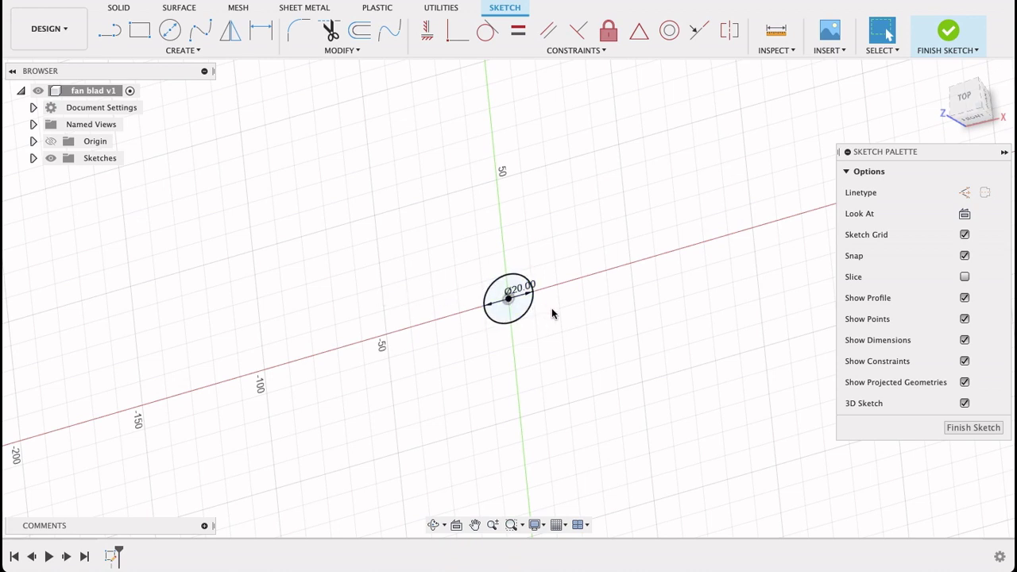
left_click(973, 427)
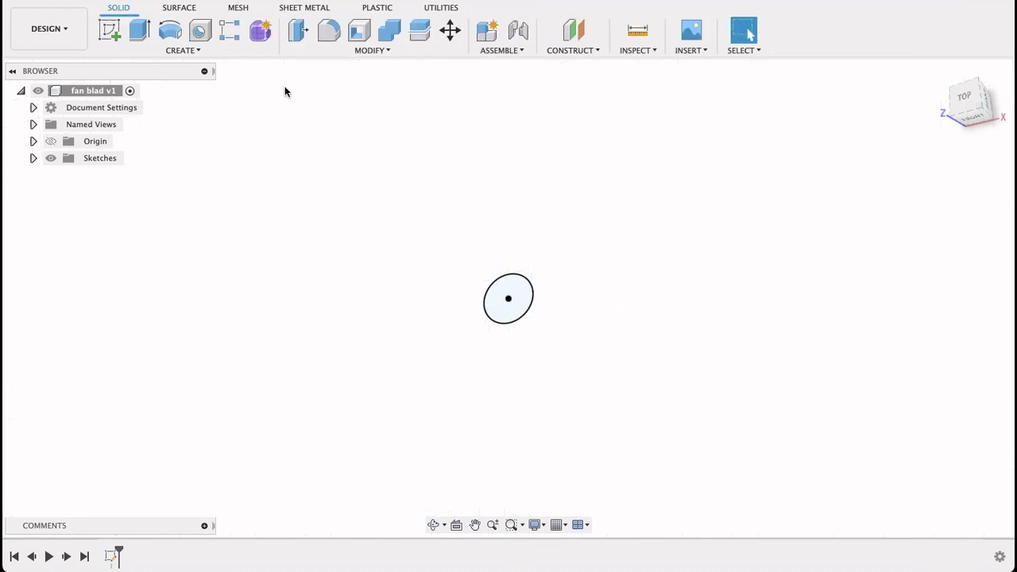
- Start a Coil on the XY plane from Top view with a 20 mm base circle at the origin
left_click(162, 50)
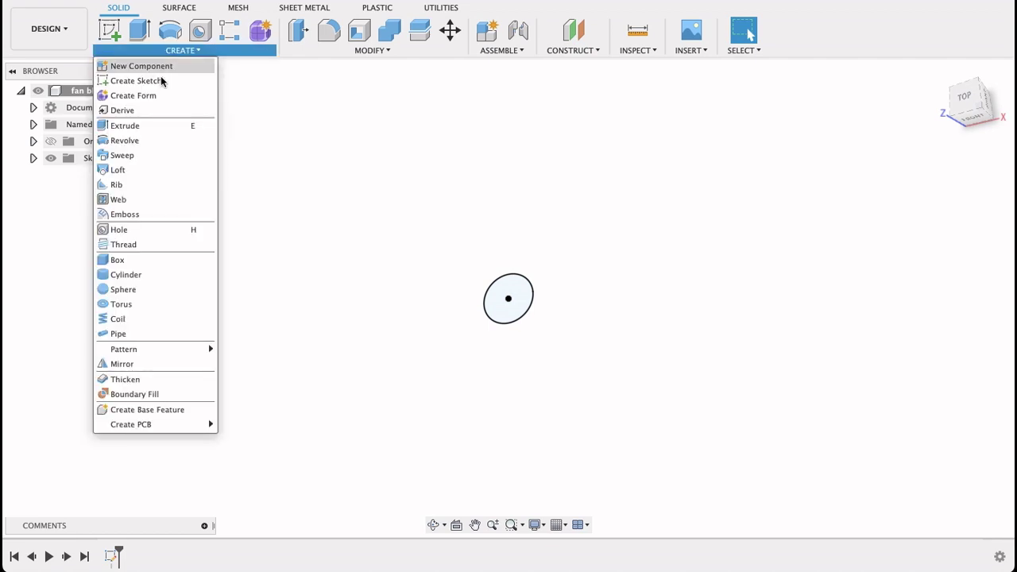
left_click(126, 319)
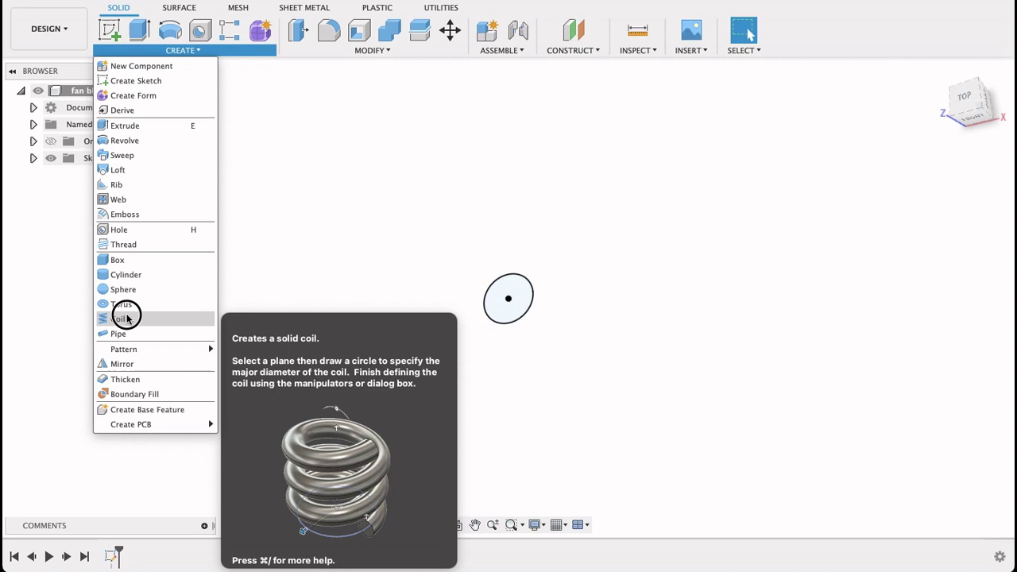
middle_click_drag(507, 244, 512, 163, "shift")
left_click(965, 102)
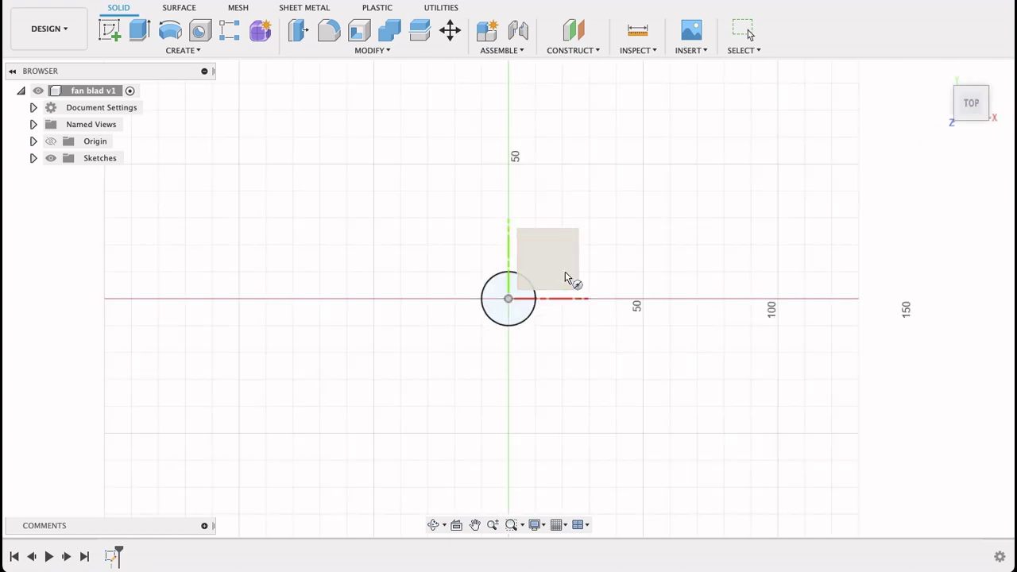
left_click(514, 302)
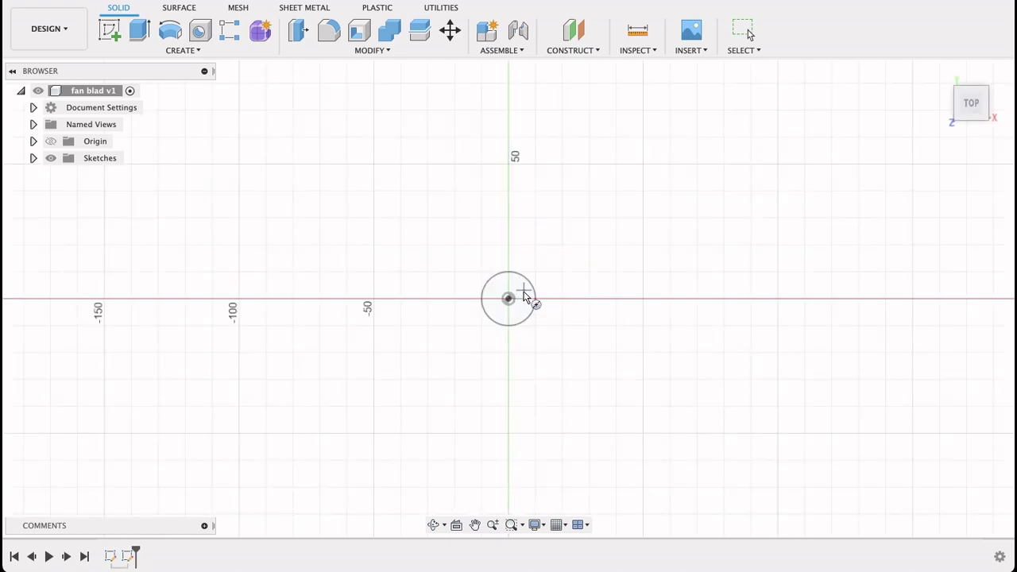
left_click(508, 299)
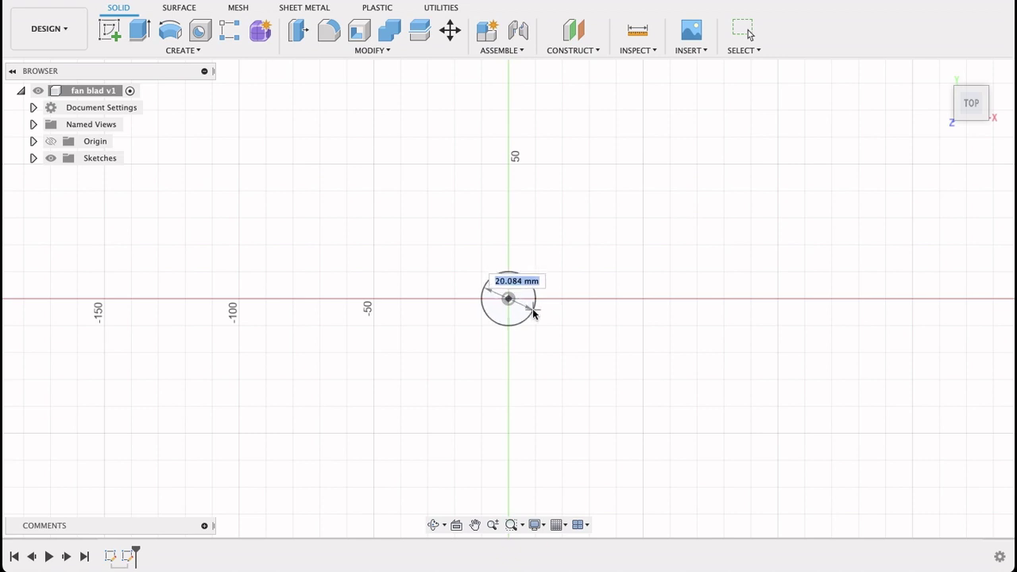
type("20")
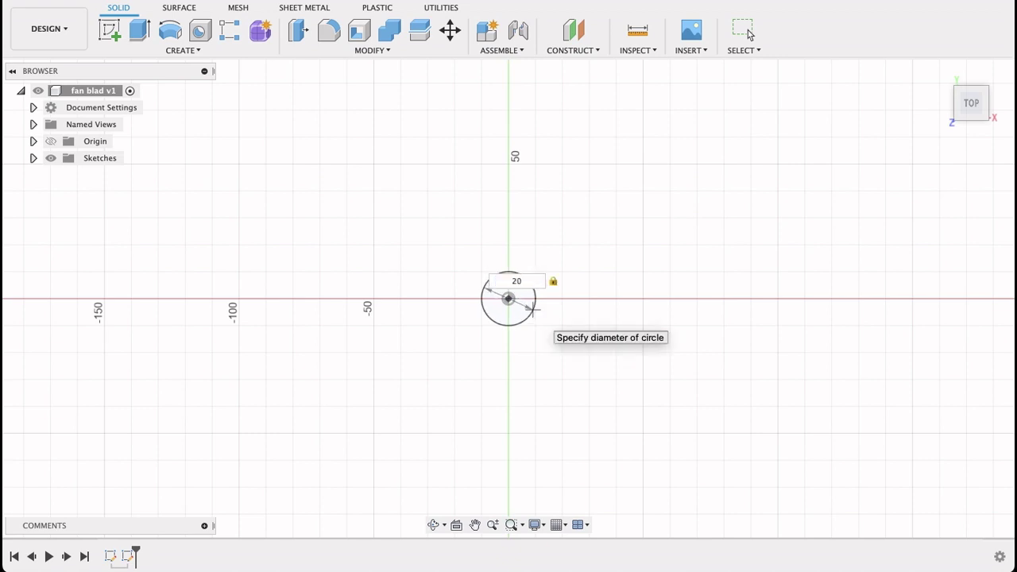
key("Return")
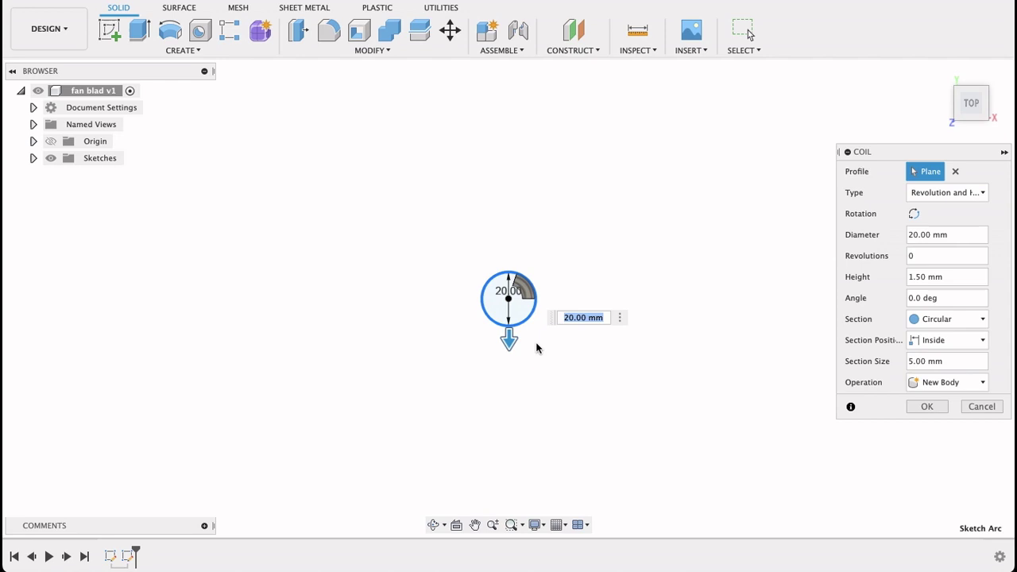
- Give the coil 50 mm height, 0.2 revolutions and a 1 mm Inside section, then create it
middle_click_drag(539, 400, 456, 337, "shift")
left_click(977, 105)
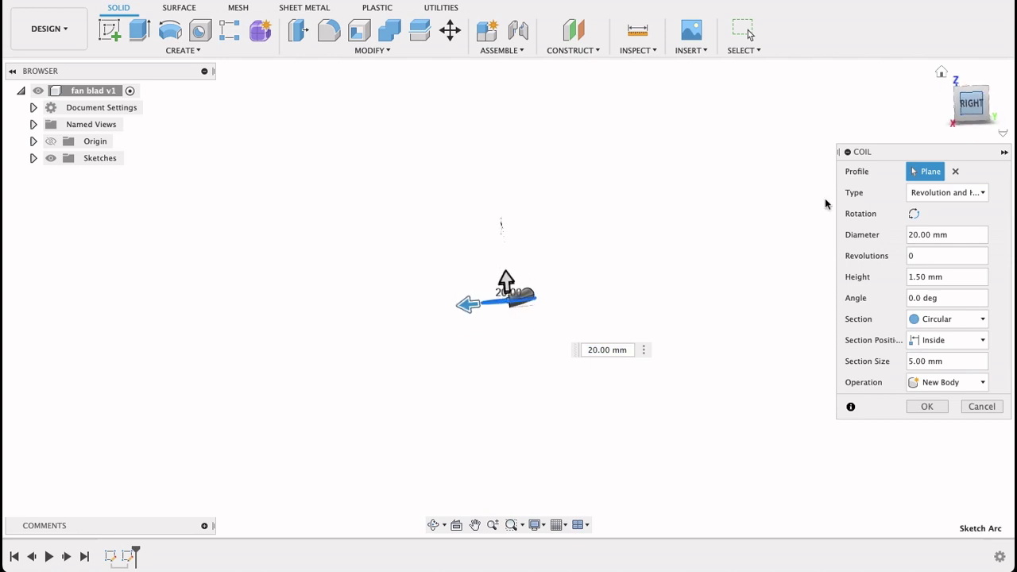
middle_click_drag(513, 297, 529, 309)
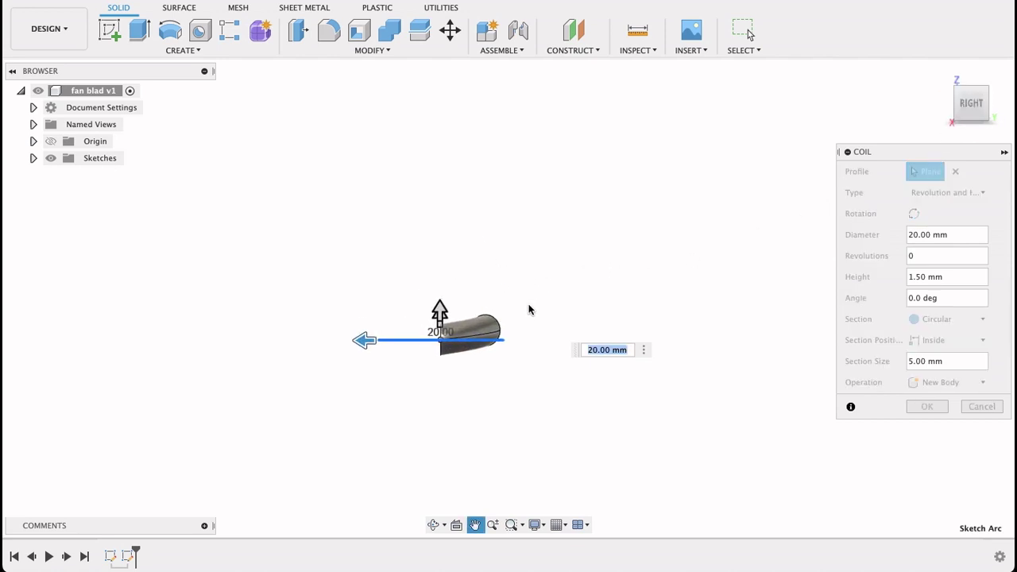
scroll(530, 309, "up", 3)
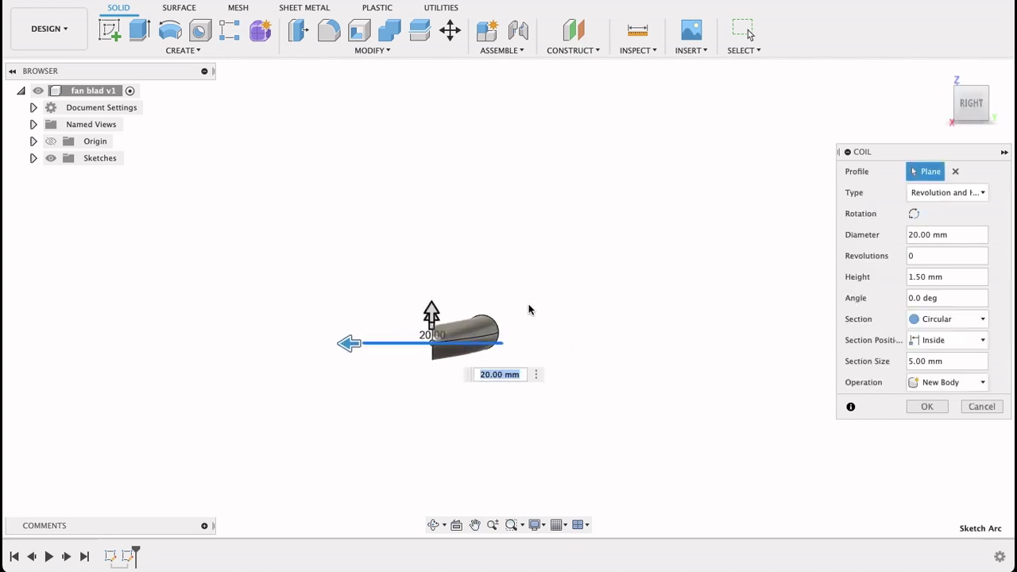
left_click(907, 276)
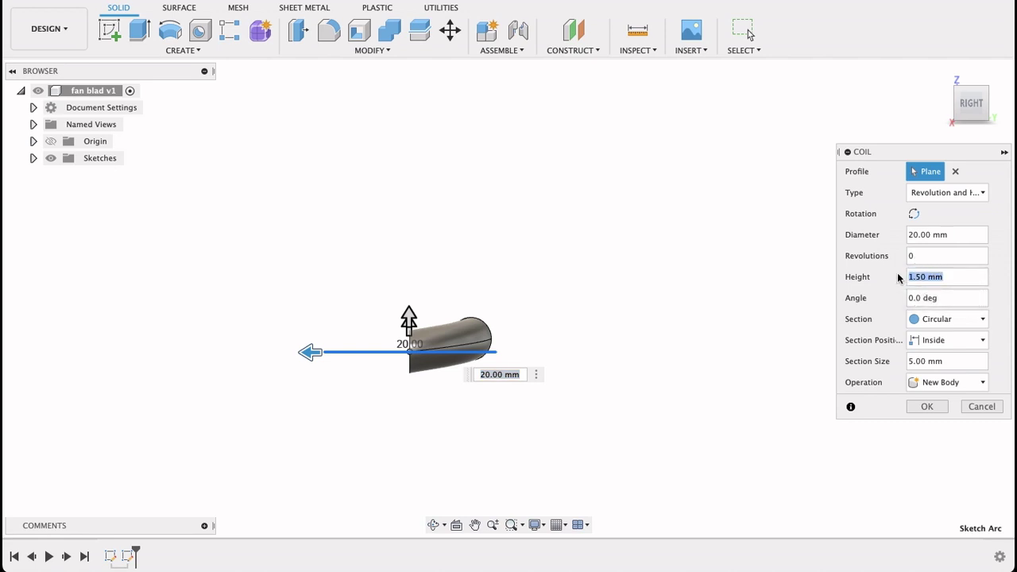
type("50")
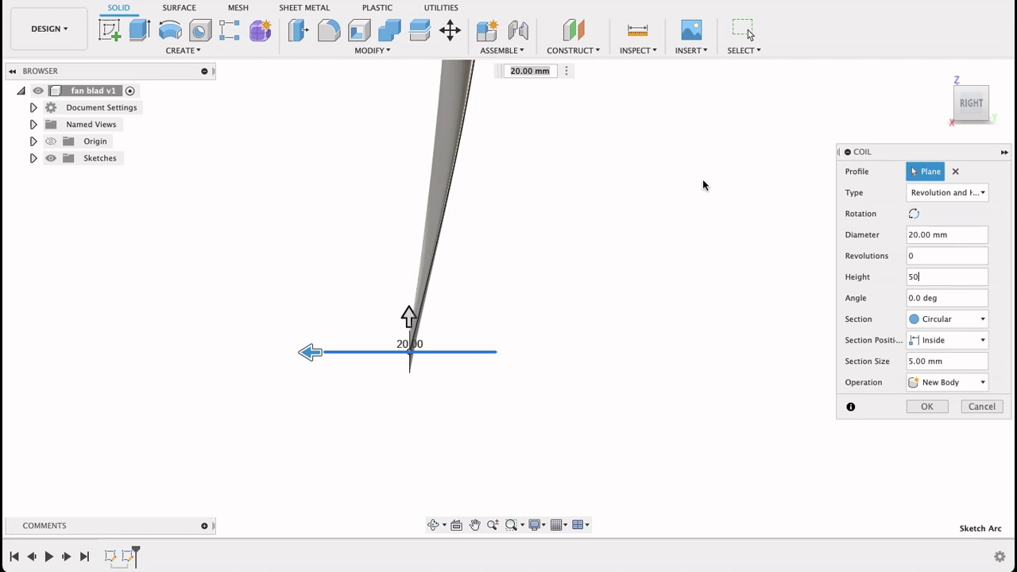
scroll(702, 178, "down", 2)
middle_click_drag(672, 231, 649, 270)
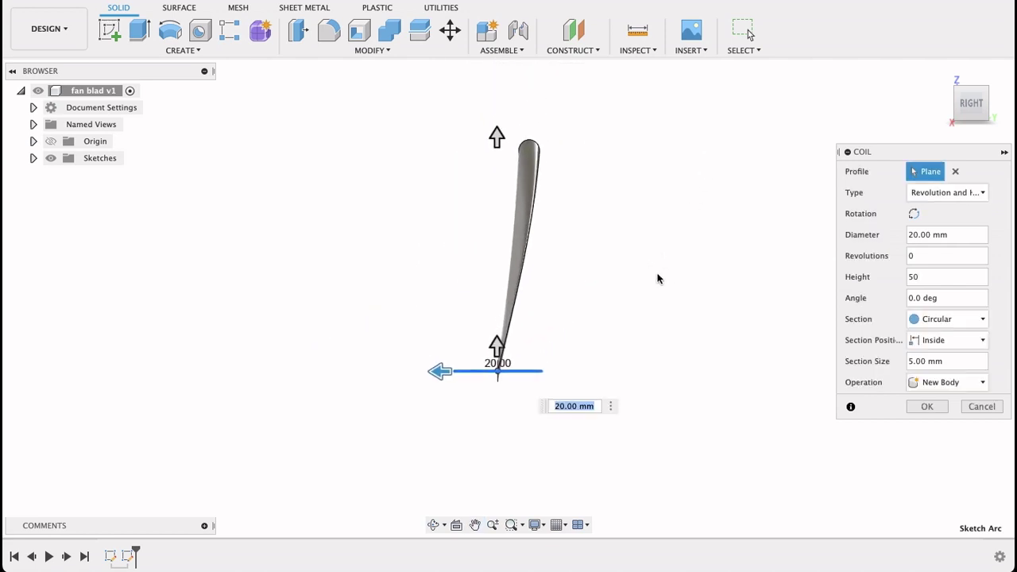
left_click(910, 255)
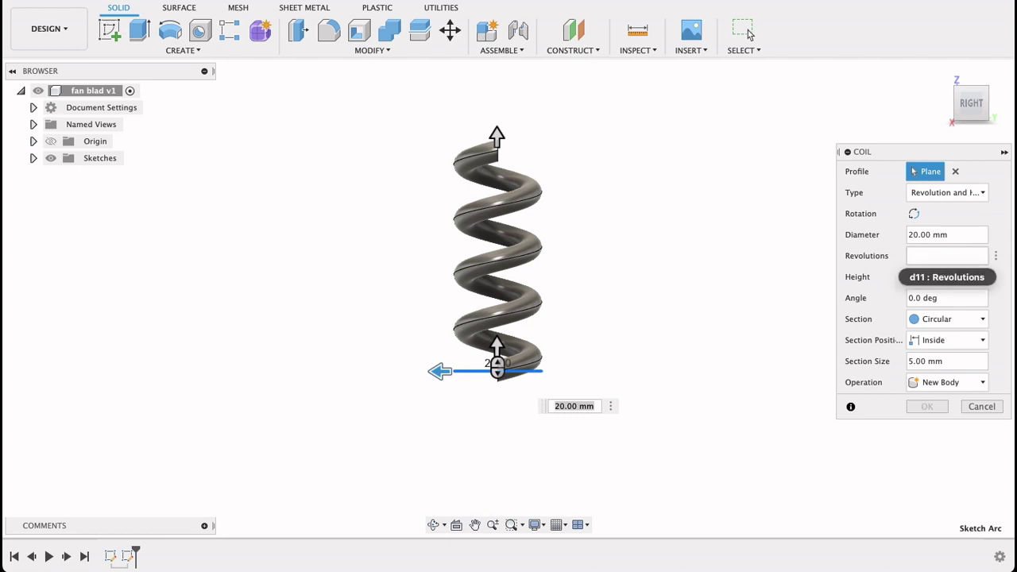
type("2")
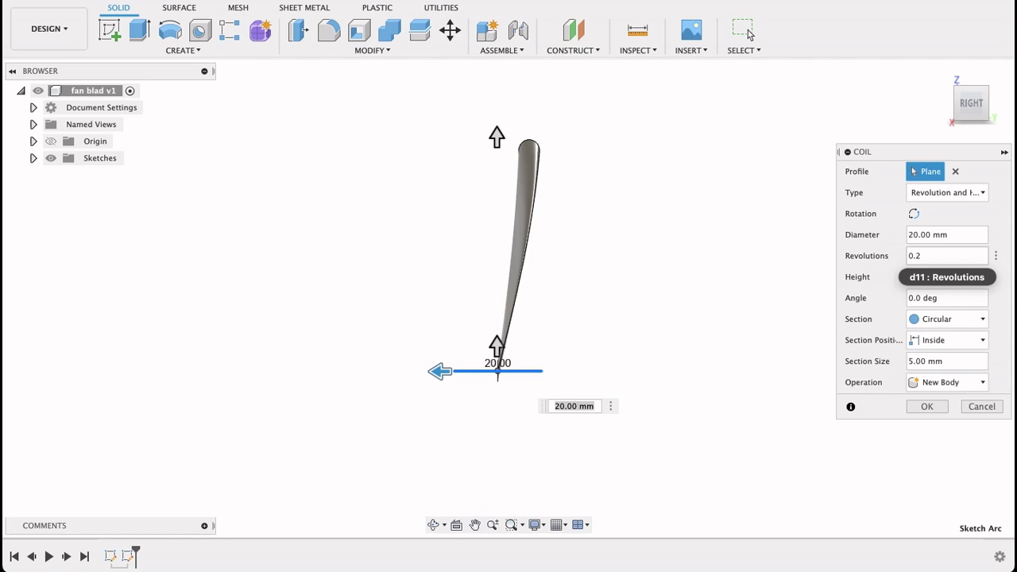
left_click(943, 352)
left_click(882, 357)
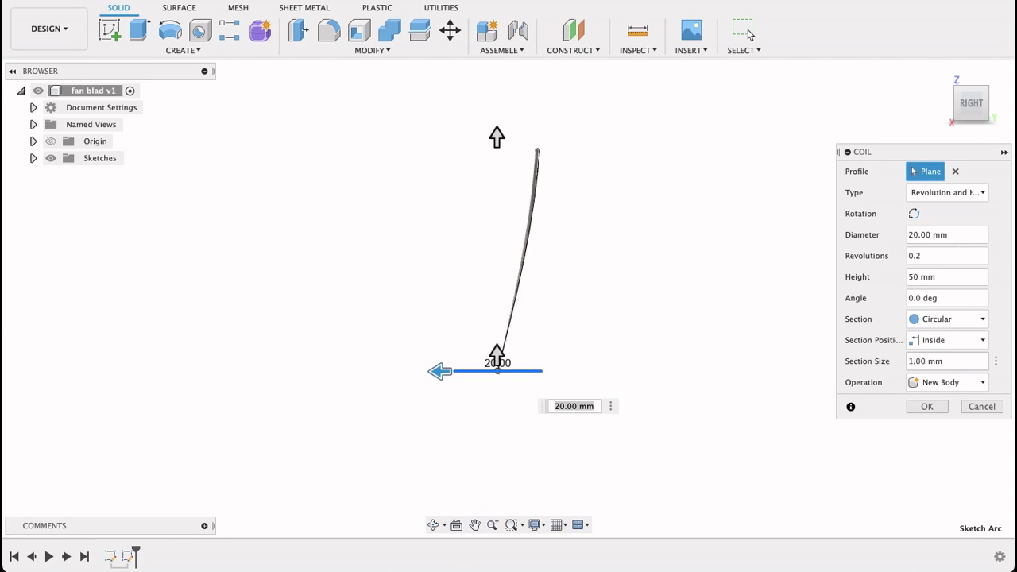
left_click(926, 405)
- Start another Coil on the XY plane from Top view with a 100 mm base circle at the origin
middle_click_drag(821, 389, 751, 340, "shift")
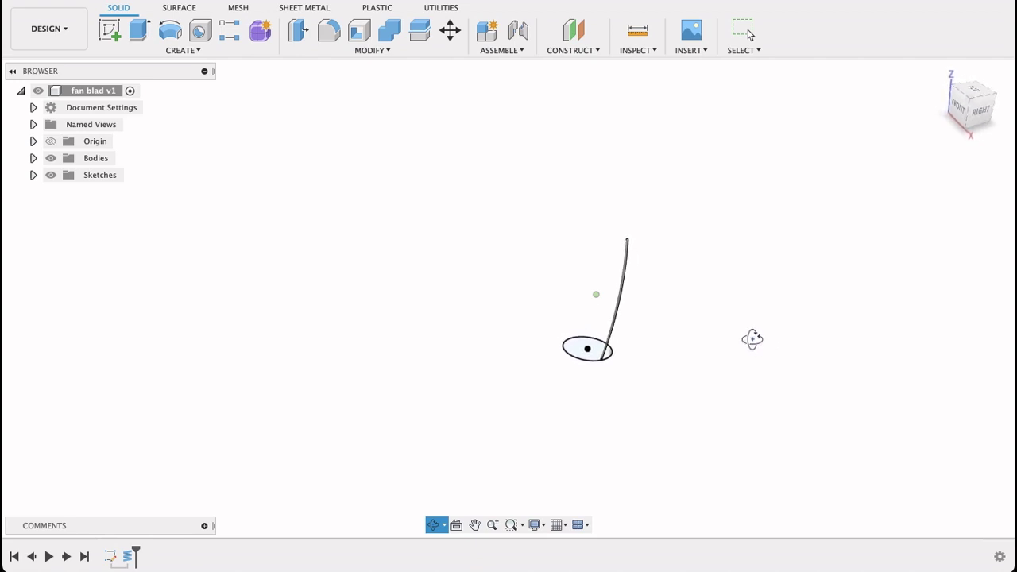
left_click(183, 50)
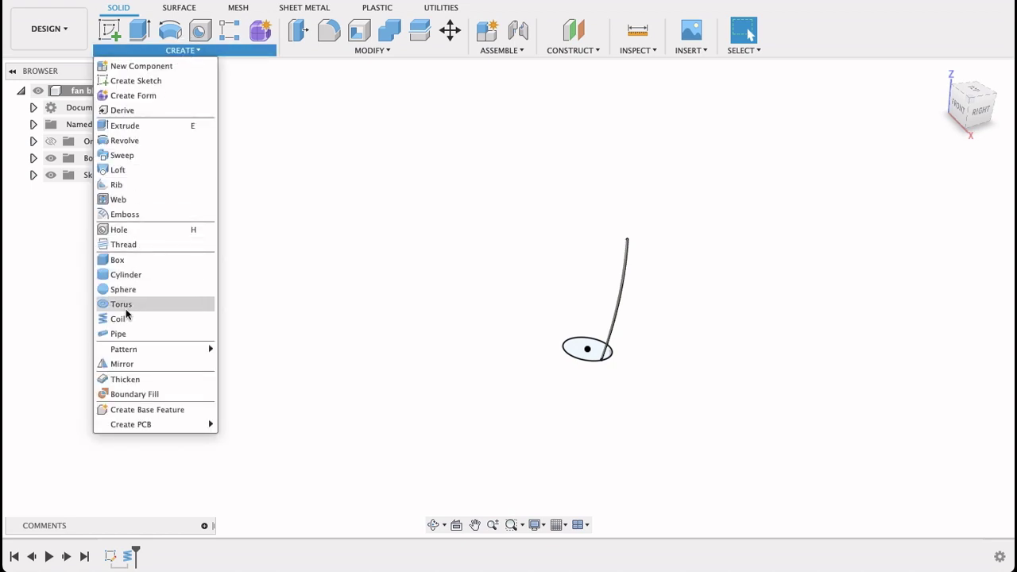
left_click(124, 321)
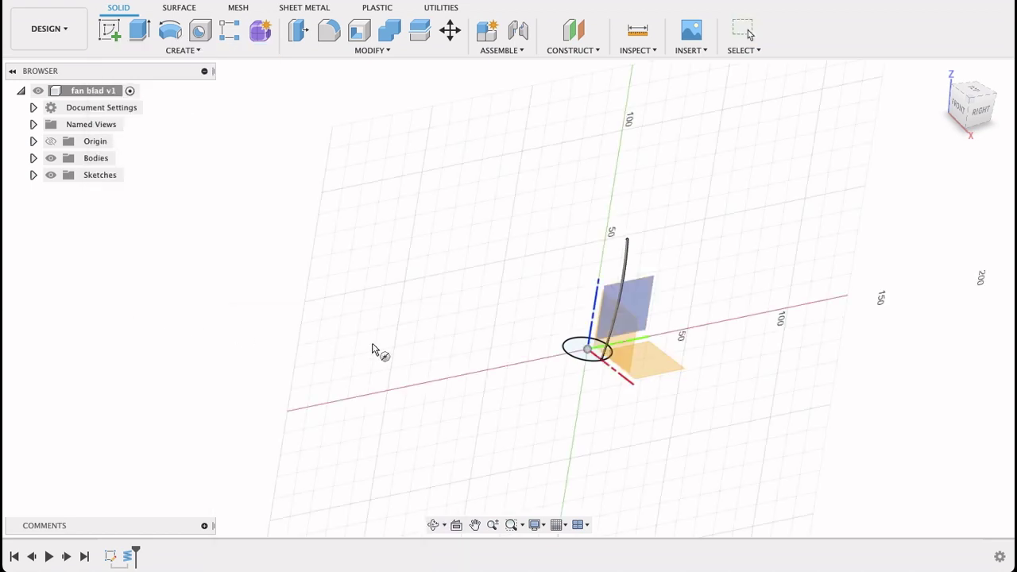
middle_click_drag(448, 229, 516, 314, "shift")
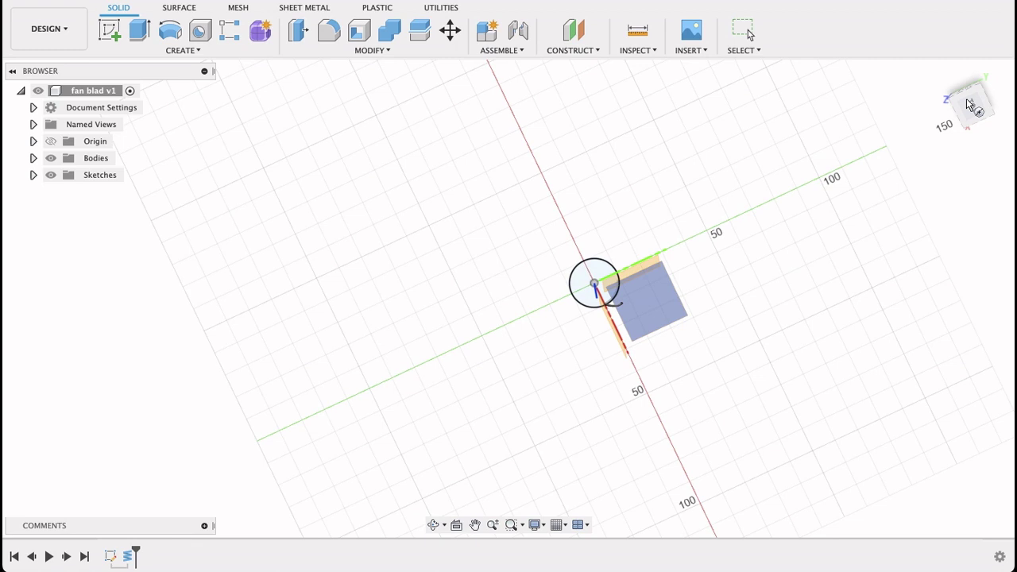
left_click(970, 102)
left_click(594, 337)
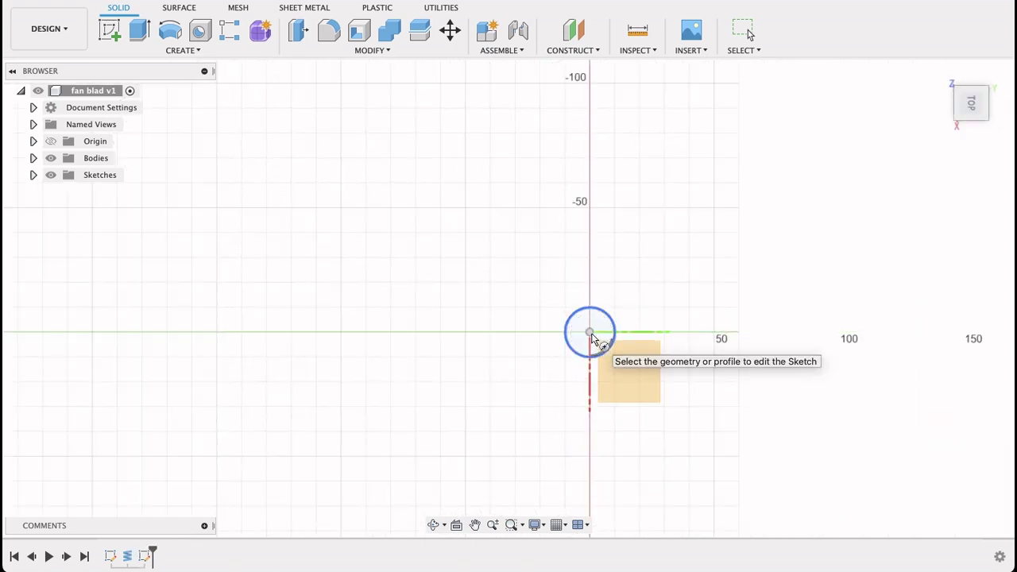
left_click(589, 332)
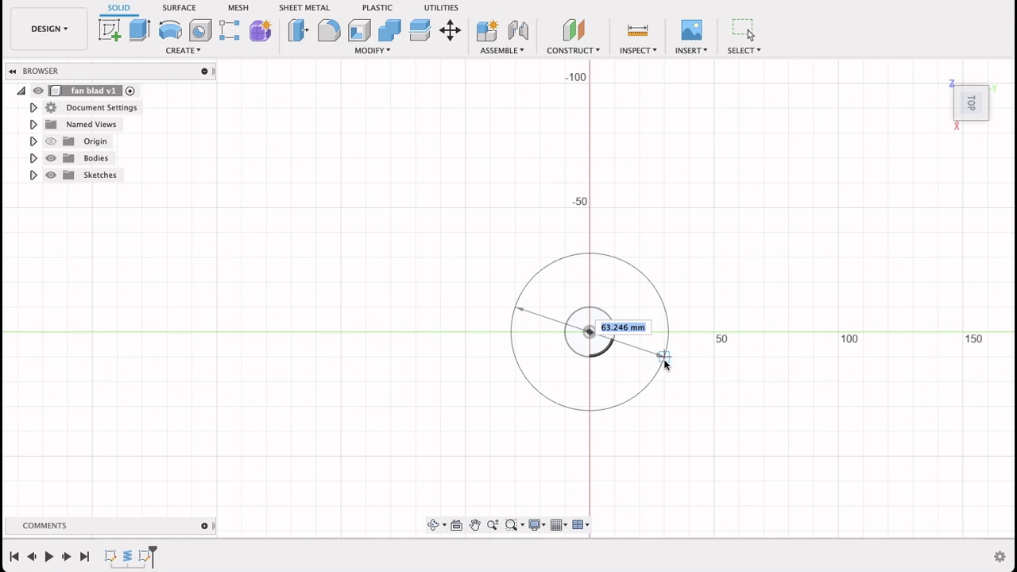
type("100")
key("Tab")
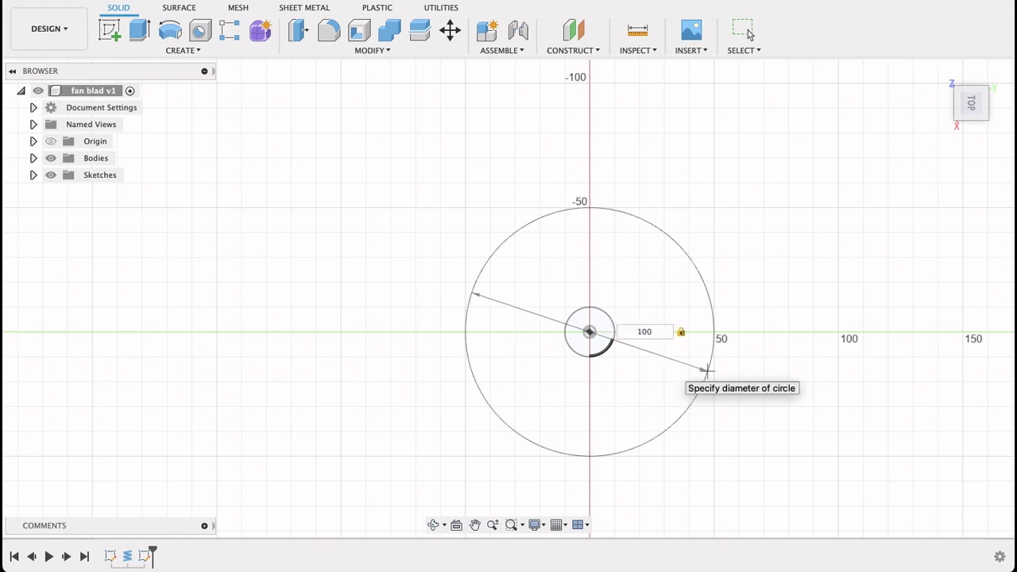
key("Return")
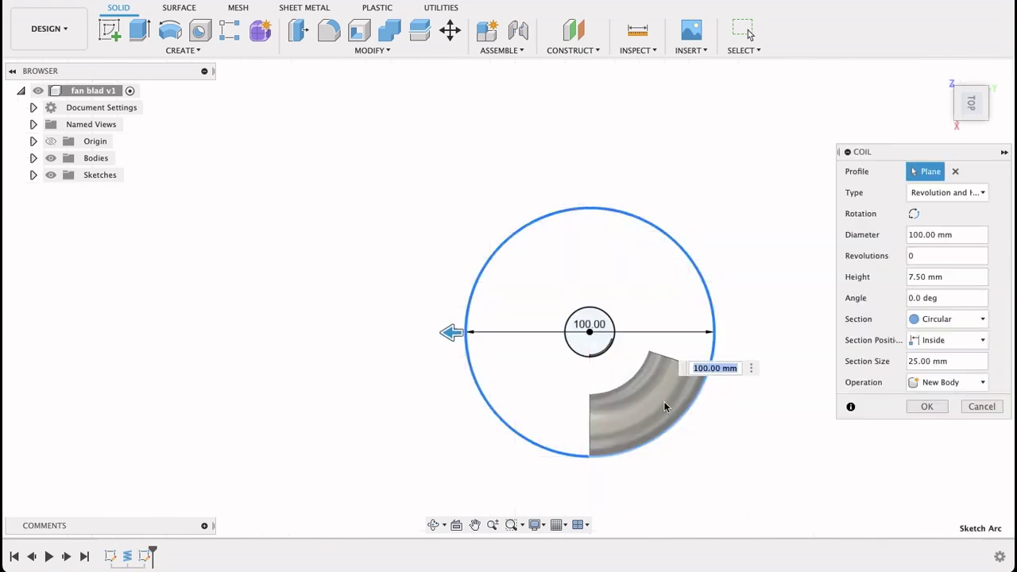
- Set the second coil's height to 50 mm and its section size to 1 mm
middle_click_drag(645, 480, 645, 365, "shift")
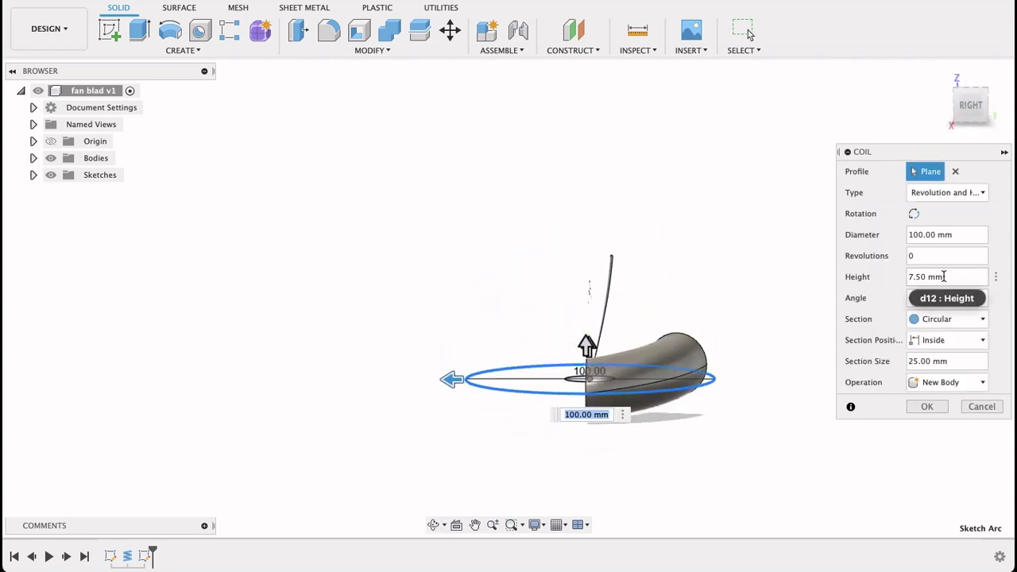
left_click_drag(949, 276, 906, 277)
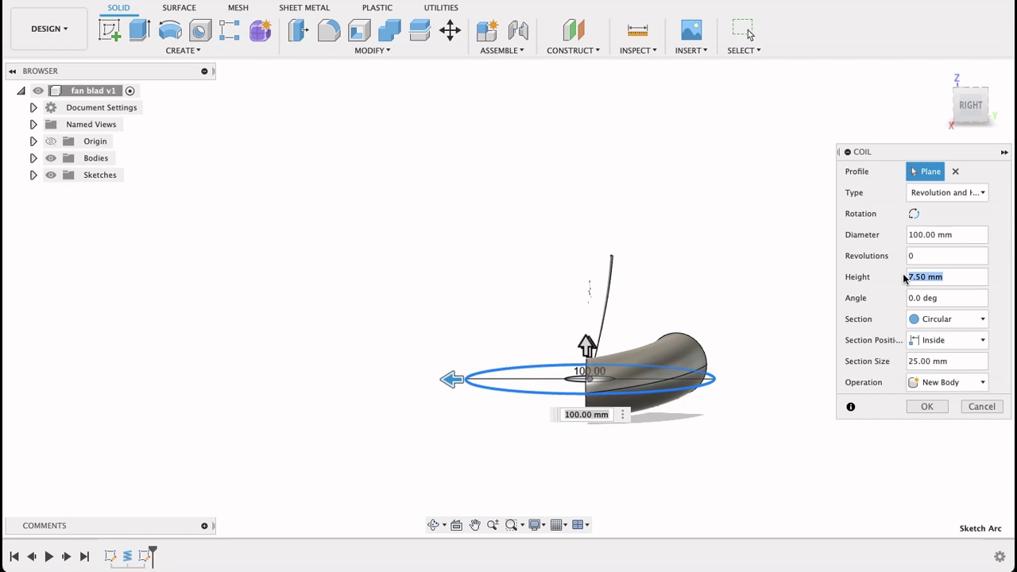
type("50")
key("Return")
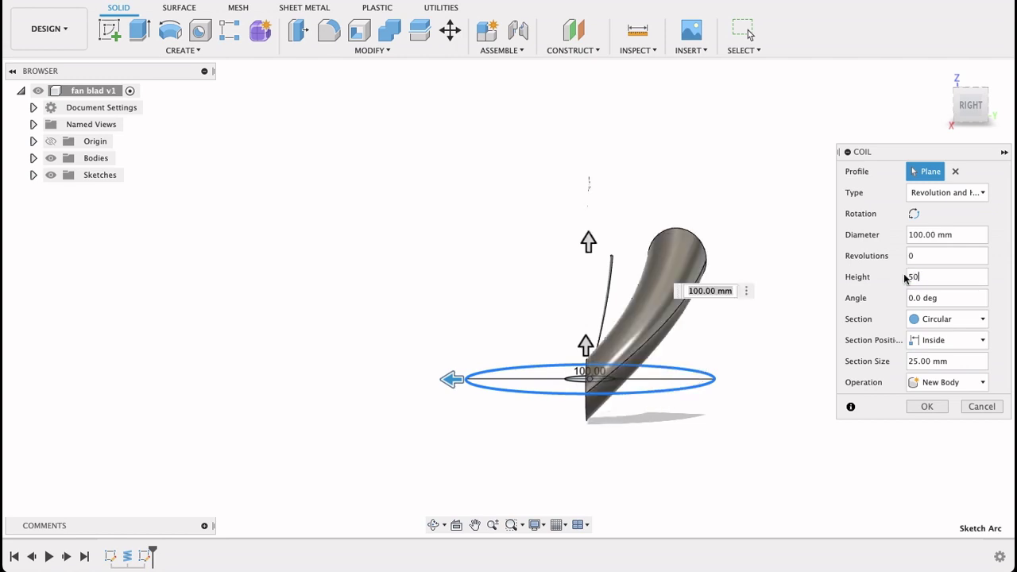
left_click(929, 255)
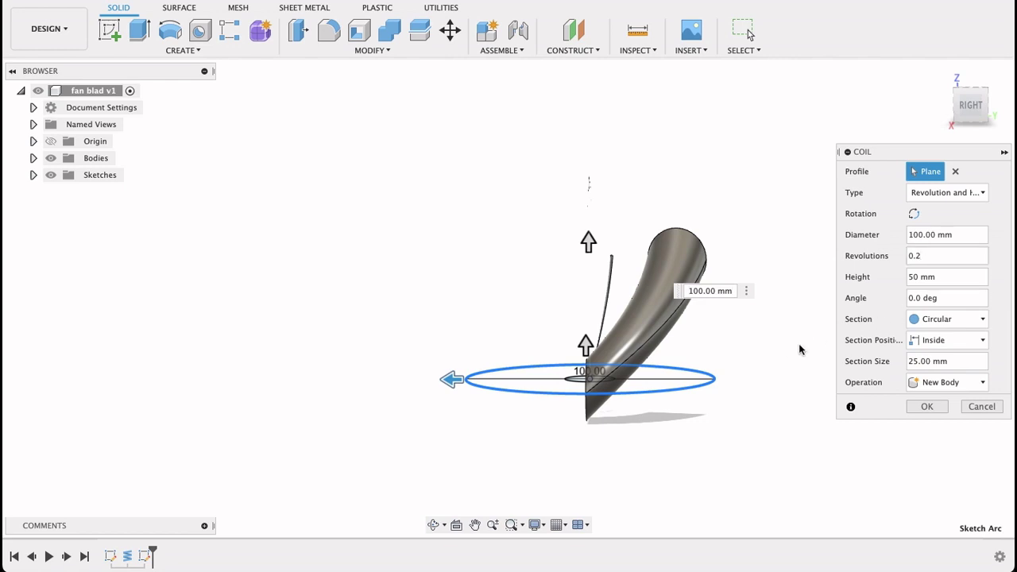
left_click(913, 255)
double_click(911, 255)
type("4")
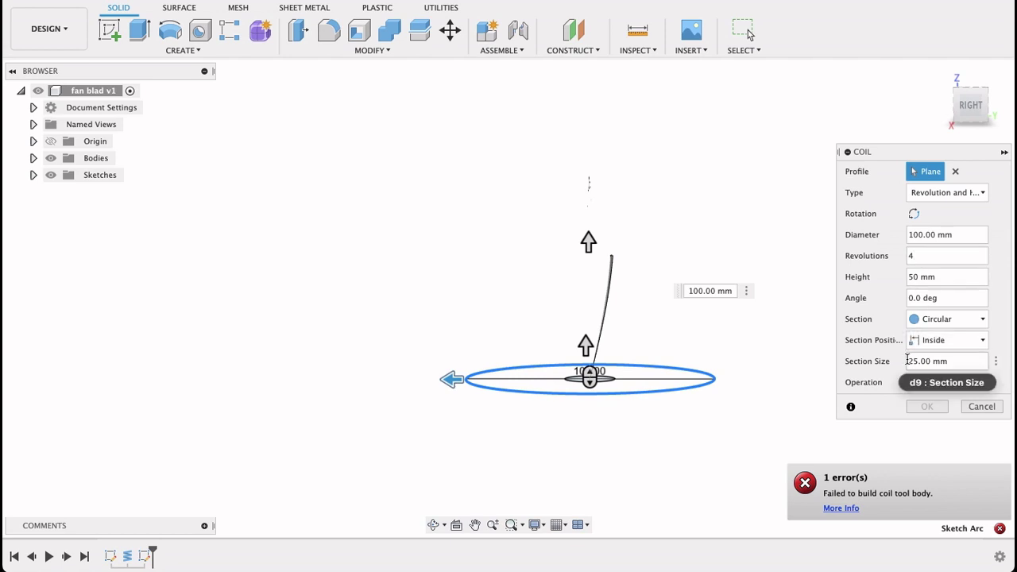
left_click(949, 363)
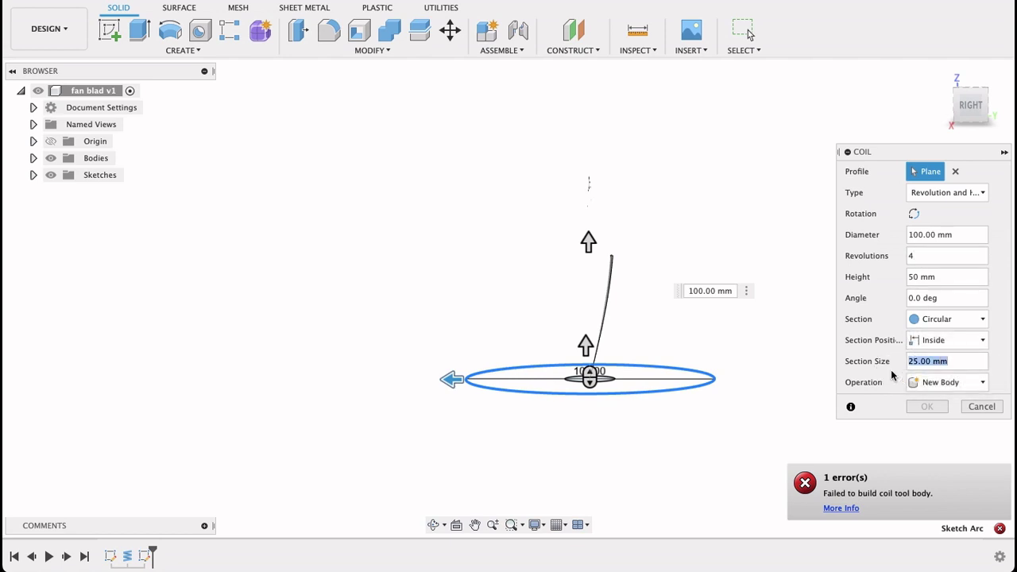
type("1")
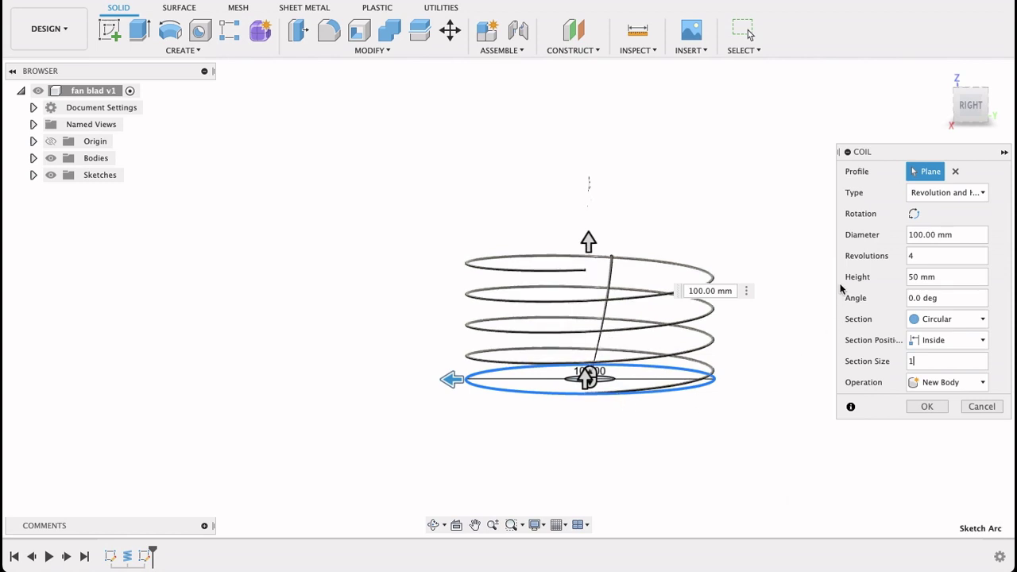
- Correct the revolutions to 0.2 and commit the 100 mm coil as a new body
left_click(919, 255)
type("0.2")
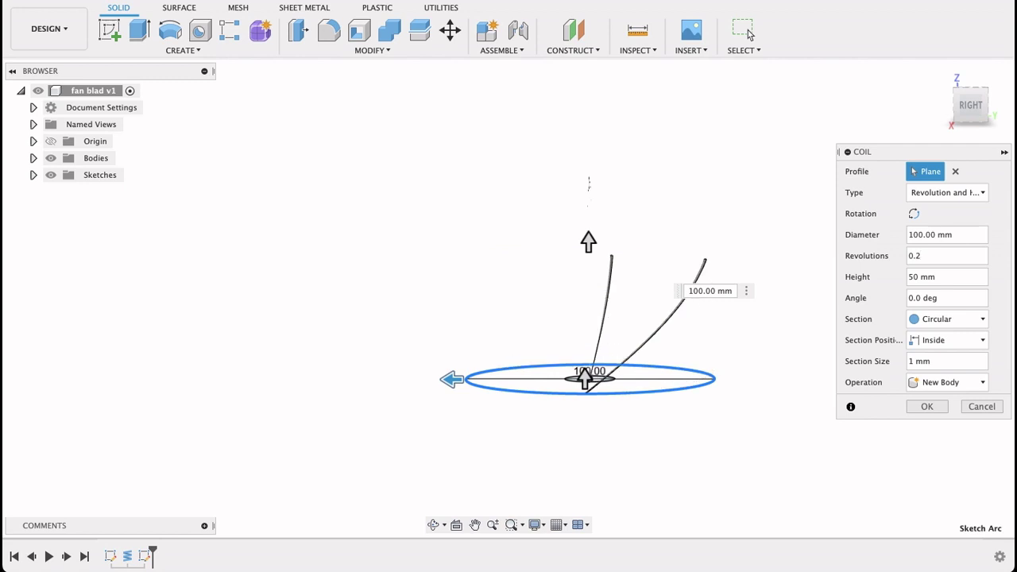
left_click(926, 406)
left_click(926, 407)
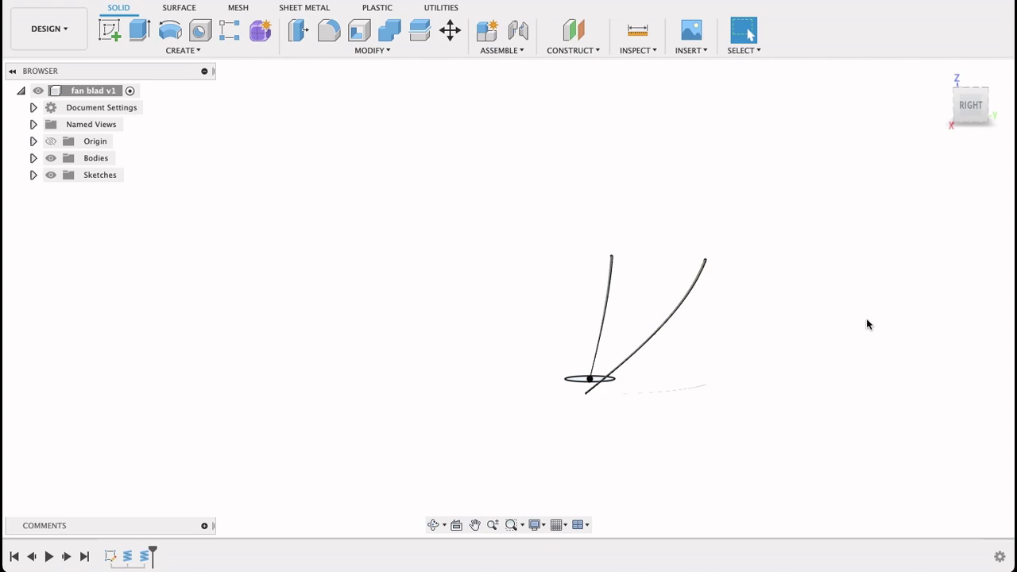
mouse_move(867, 324)
middle_mouse_down("shift")
mouse_move(795, 339)
mouse_move(882, 399)
mouse_move(803, 370)
middle_mouse_up("shift")
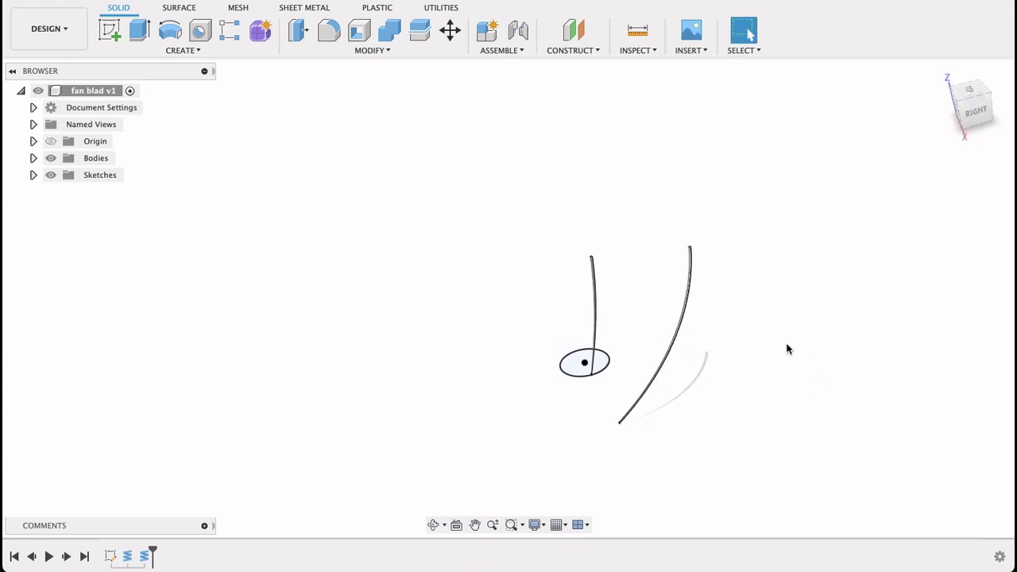
- Start a sketch and include both coil curves into it with Include 3D Geometry
left_click(109, 32)
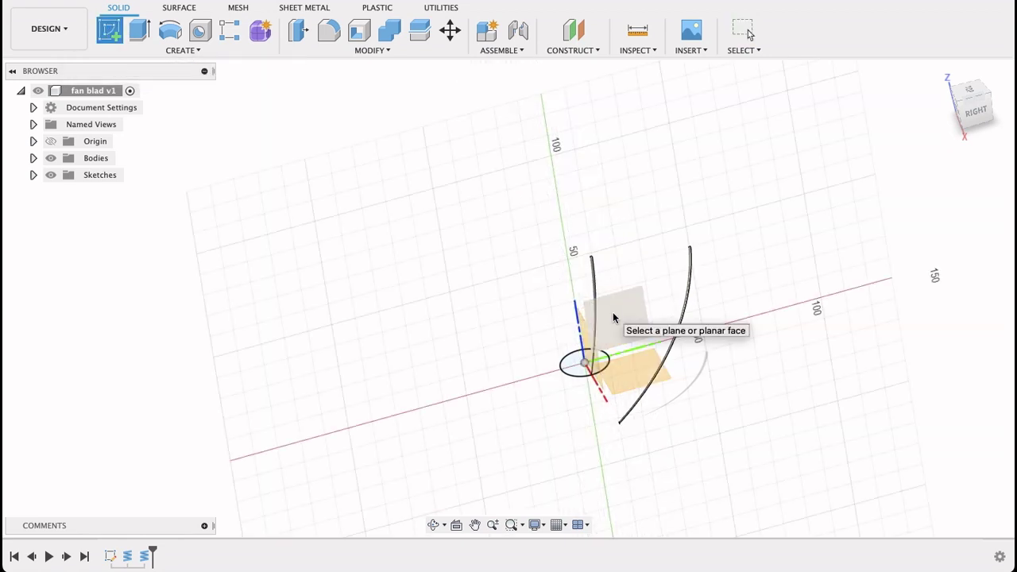
left_click(613, 315)
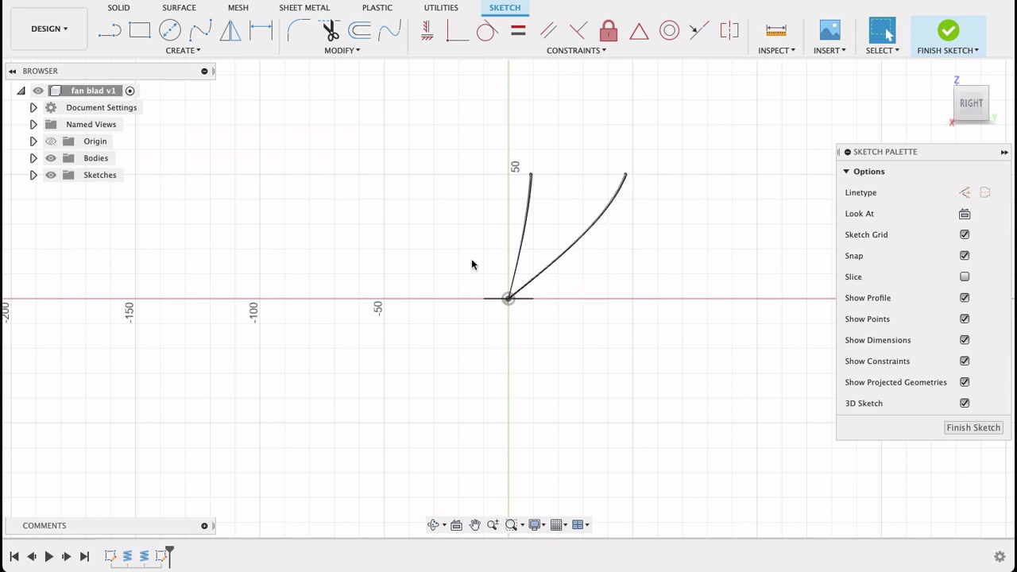
left_click(186, 50)
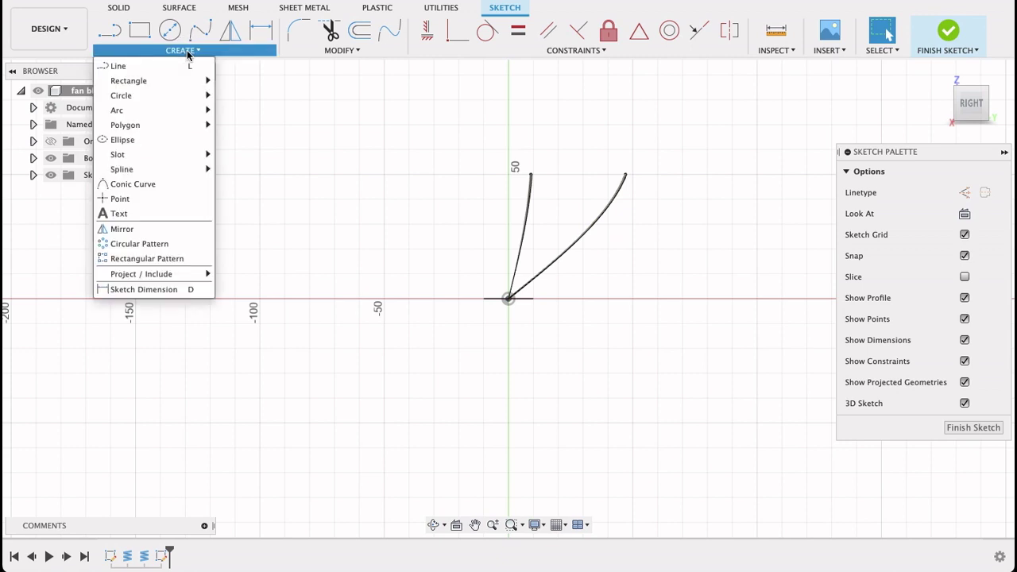
mouse_move(160, 277)
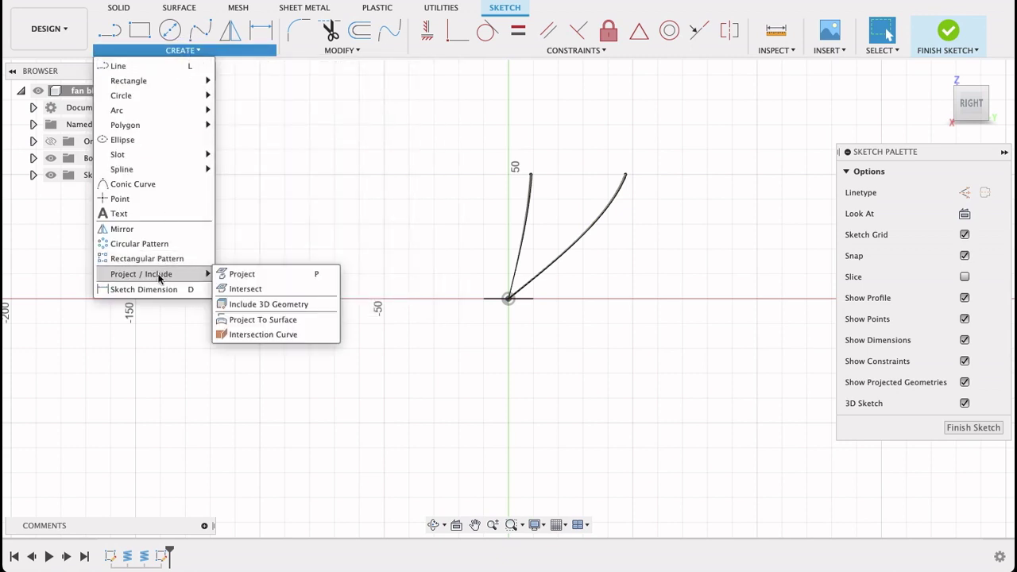
left_click(249, 306)
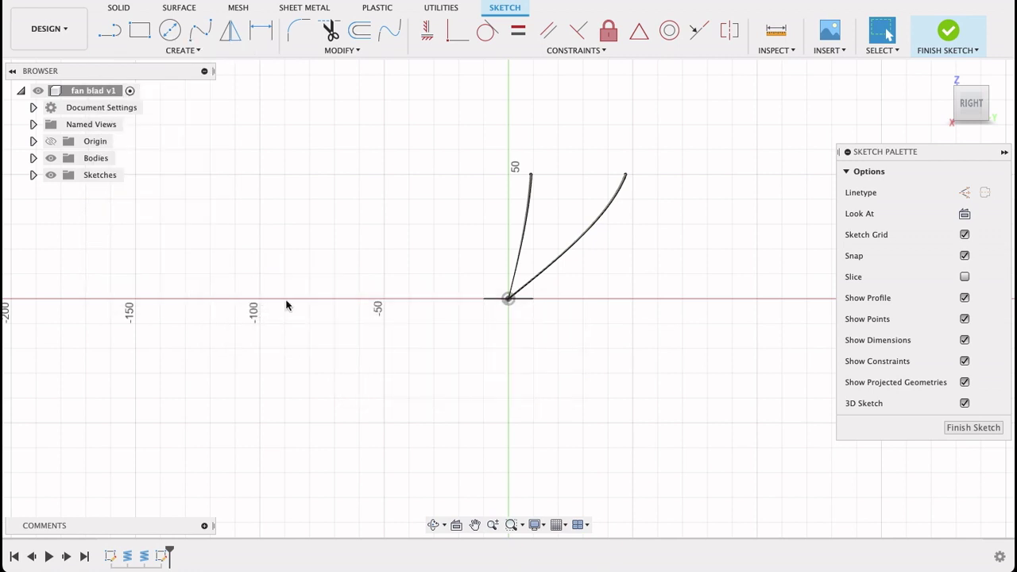
middle_click_drag(378, 318, 420, 342, "shift")
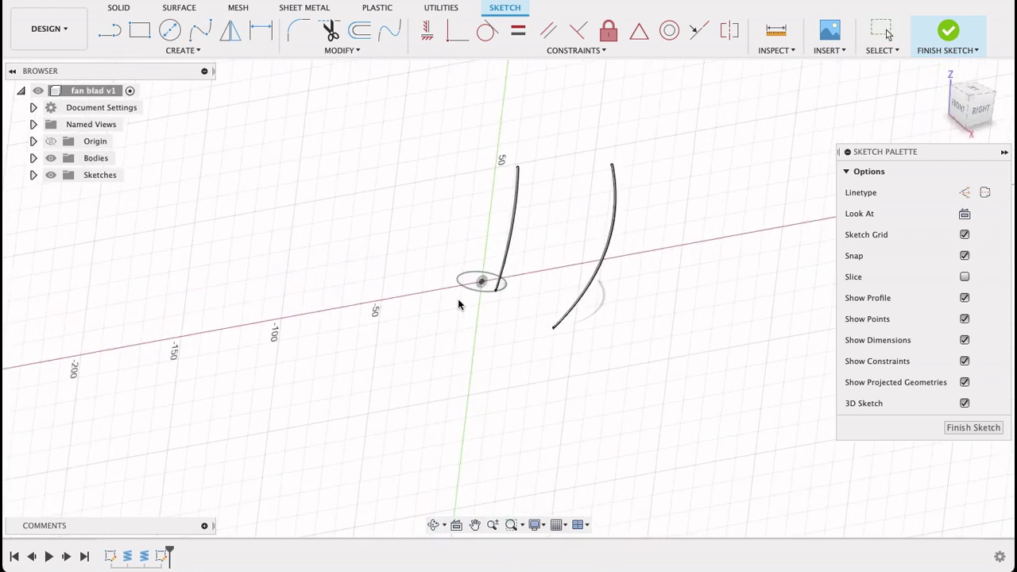
left_click(511, 249)
left_click(595, 282)
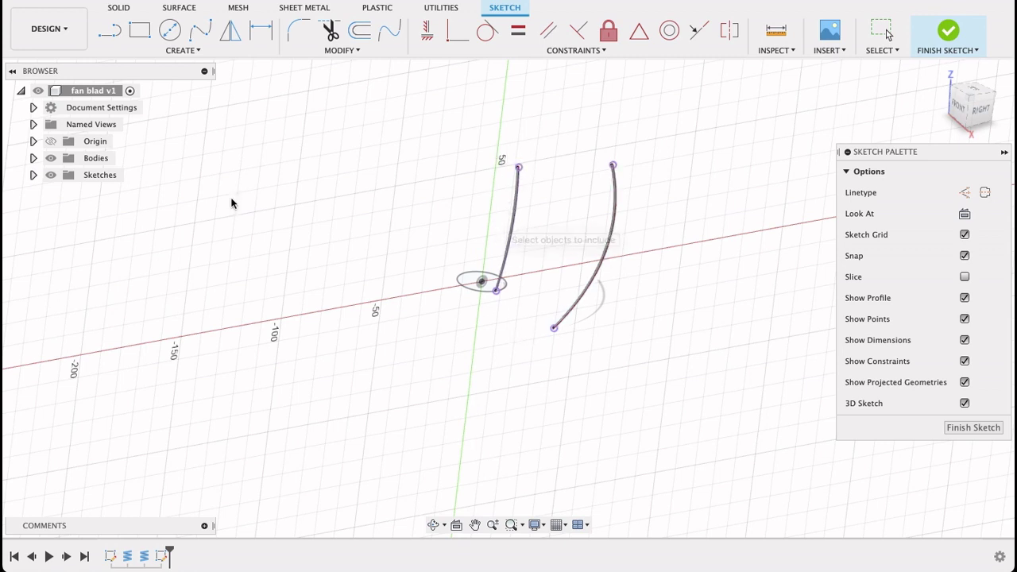
- Hide Body1 and Body2 in the browser
left_click(32, 157)
left_click(64, 191)
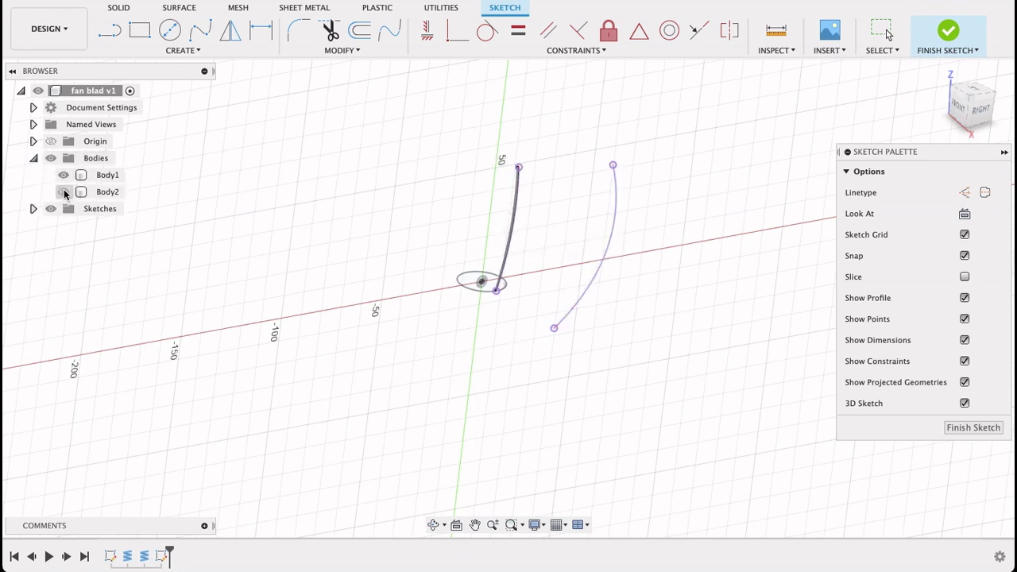
left_click(64, 174)
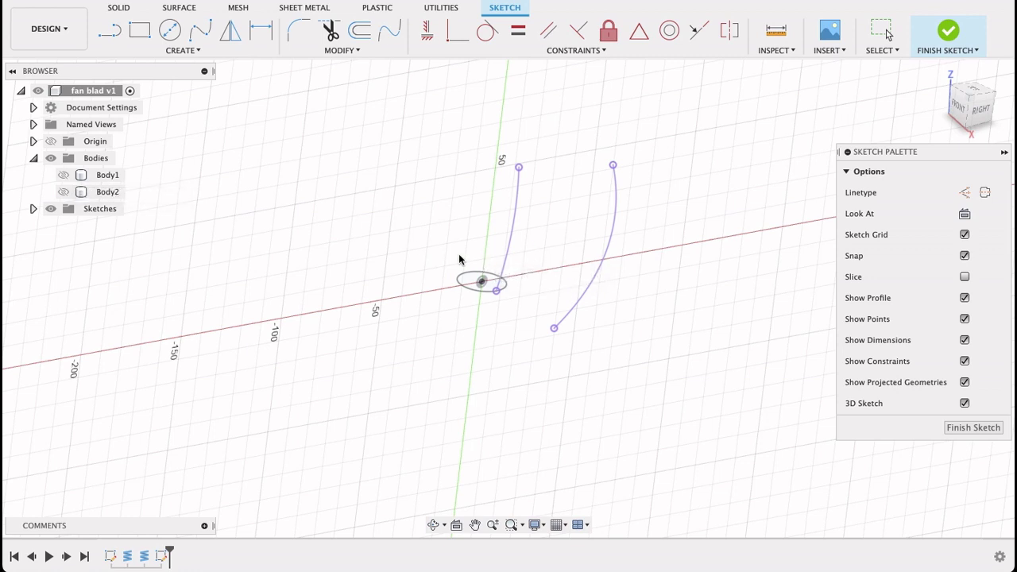
- Draw lines connecting the curves' top endpoints and bottom endpoints, then finish the sketch
left_click(110, 30)
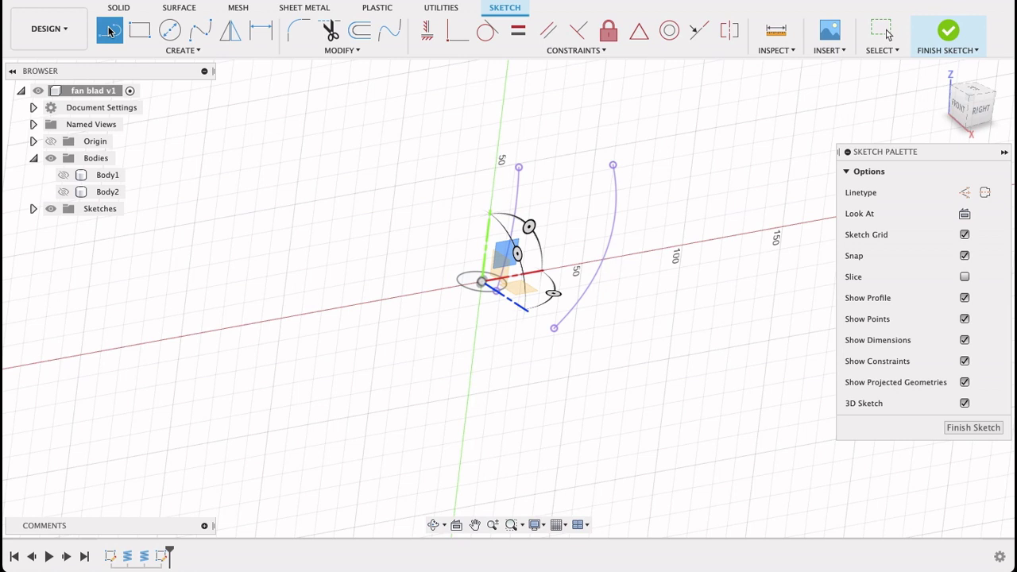
left_click(518, 168)
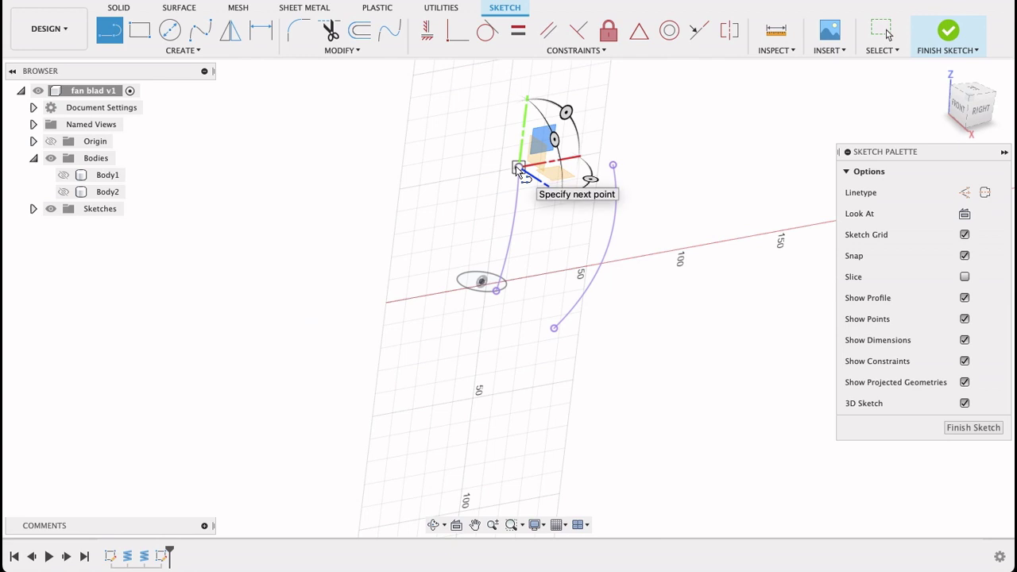
left_click(613, 165)
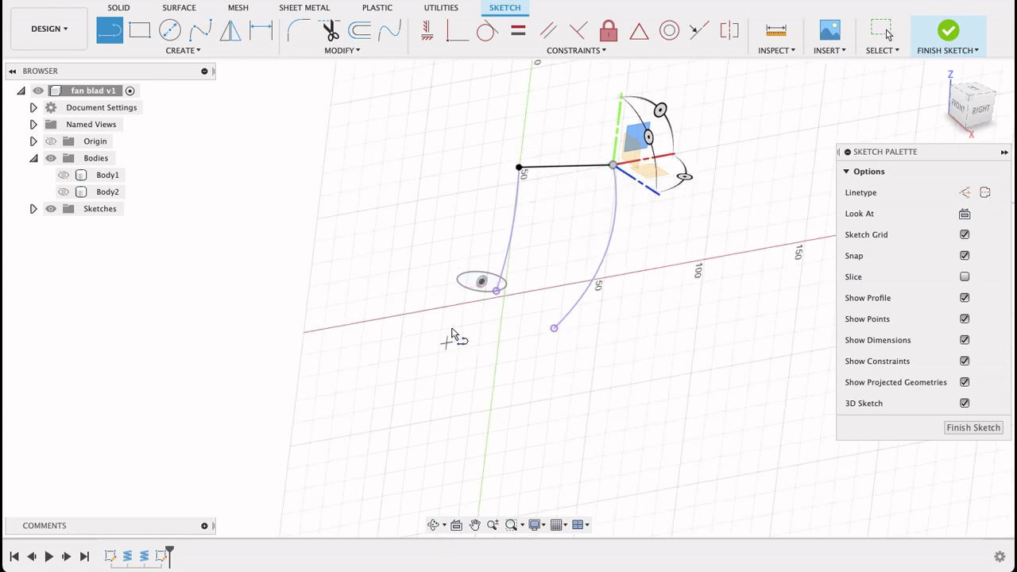
left_click(497, 291)
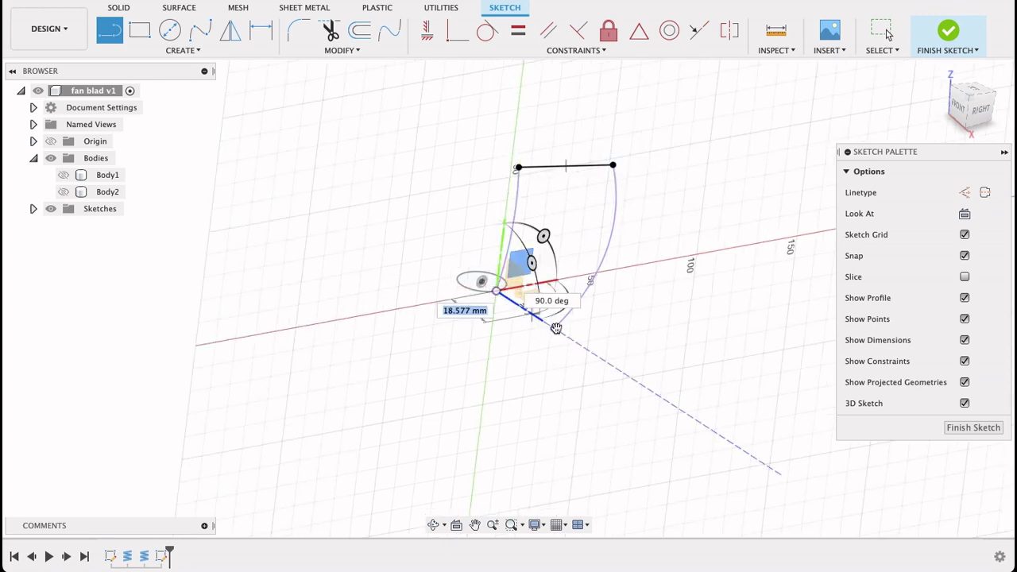
double_click(554, 329)
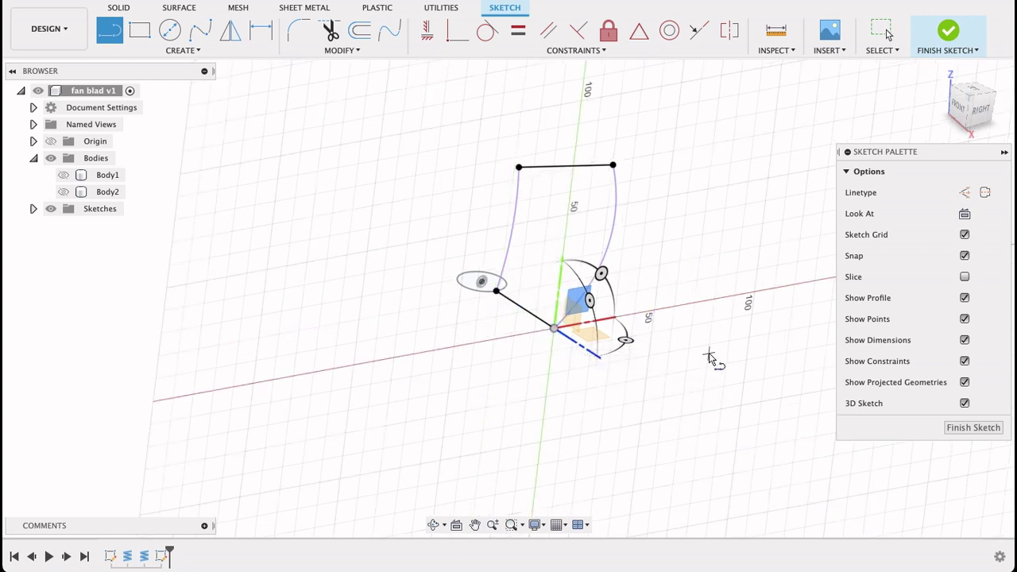
left_click(973, 427)
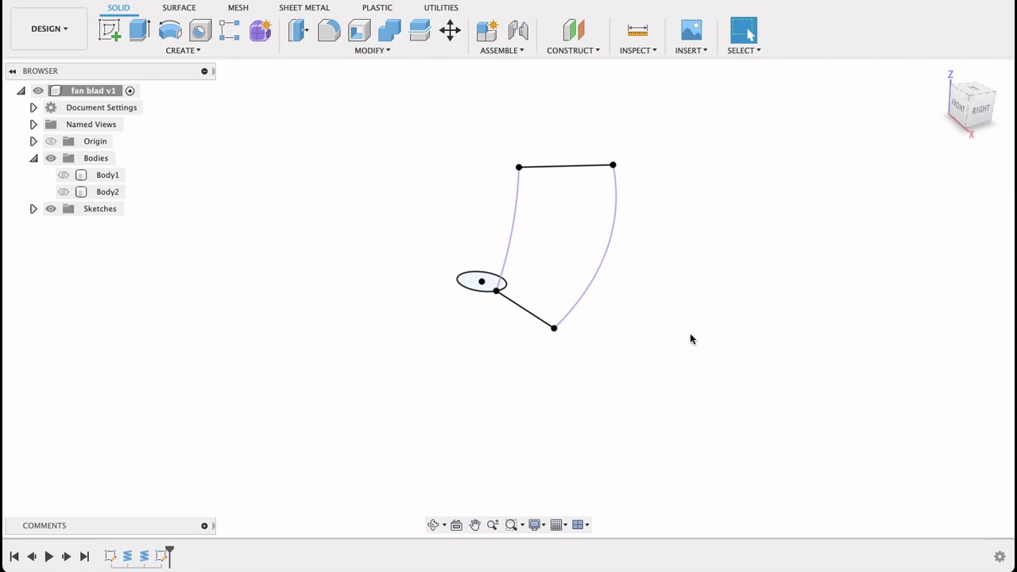
- In the Form workspace, start a Loft with the left coil curve as Profile 1, removing the wrong pick
left_click(262, 40)
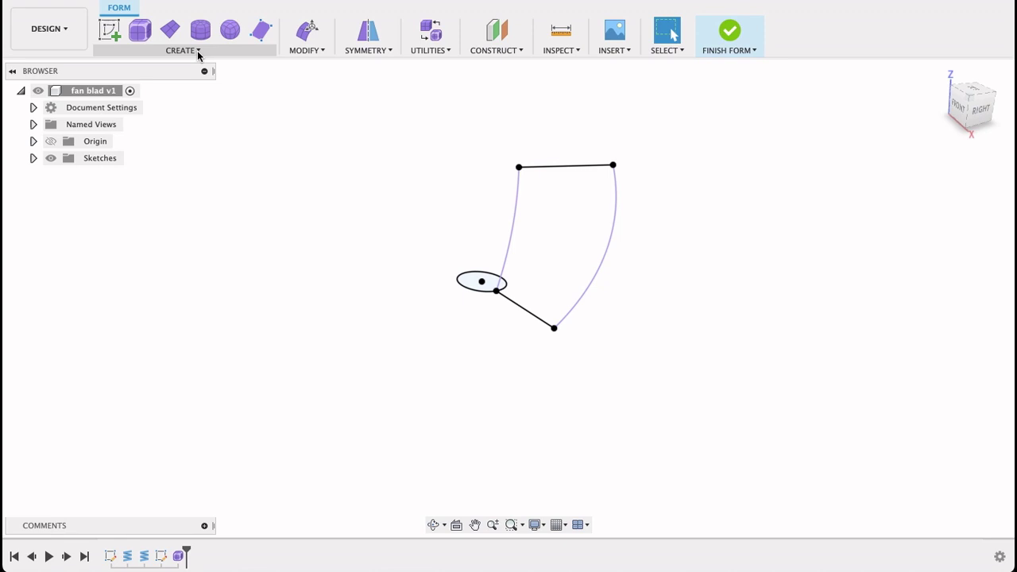
left_click(197, 50)
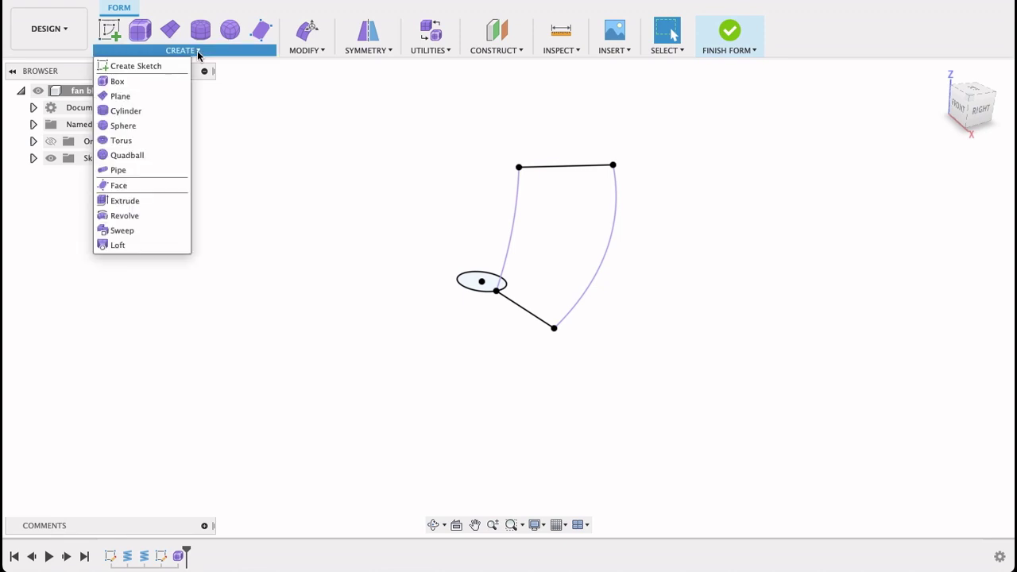
left_click(127, 245)
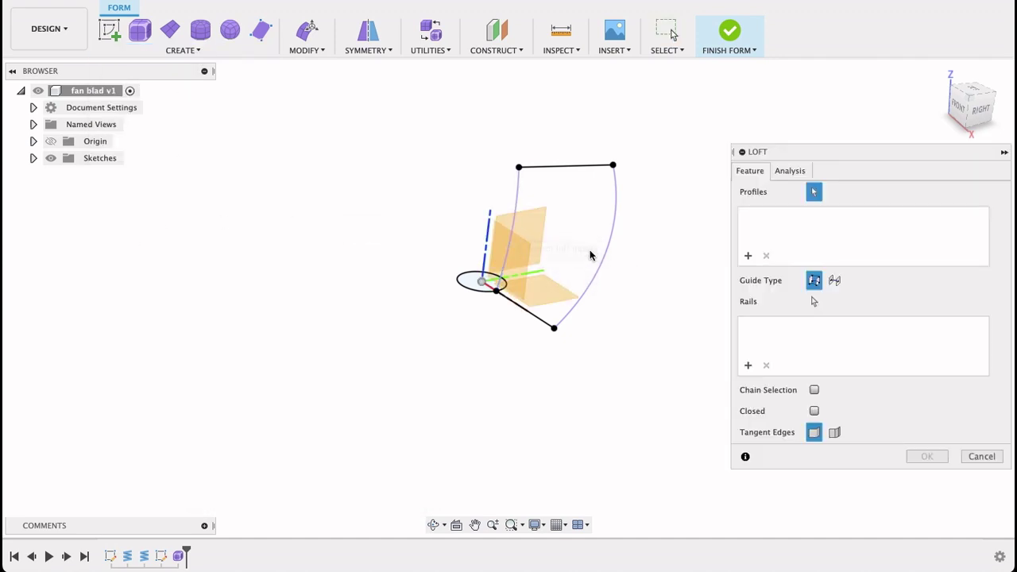
left_click(511, 246)
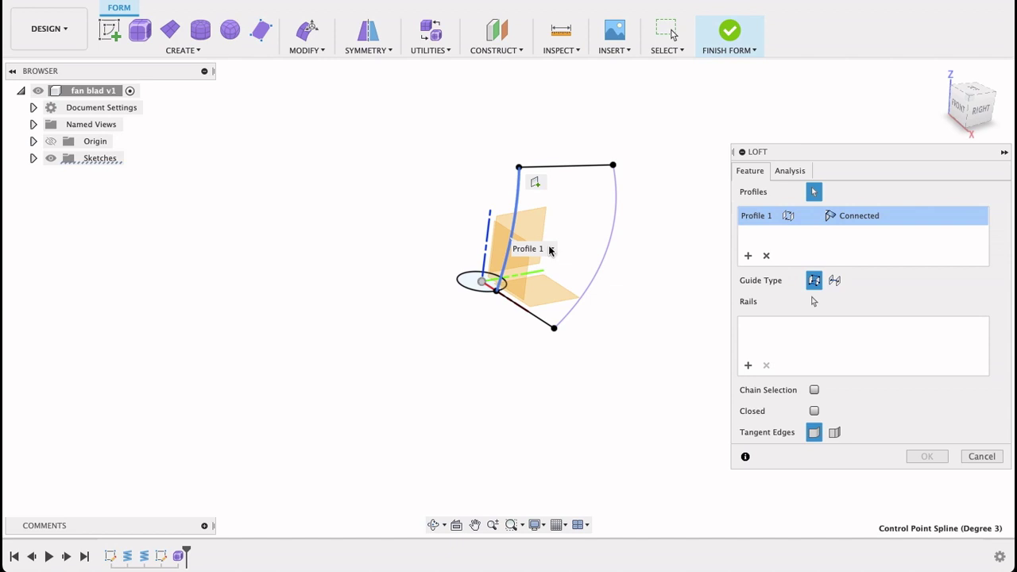
left_click(600, 268)
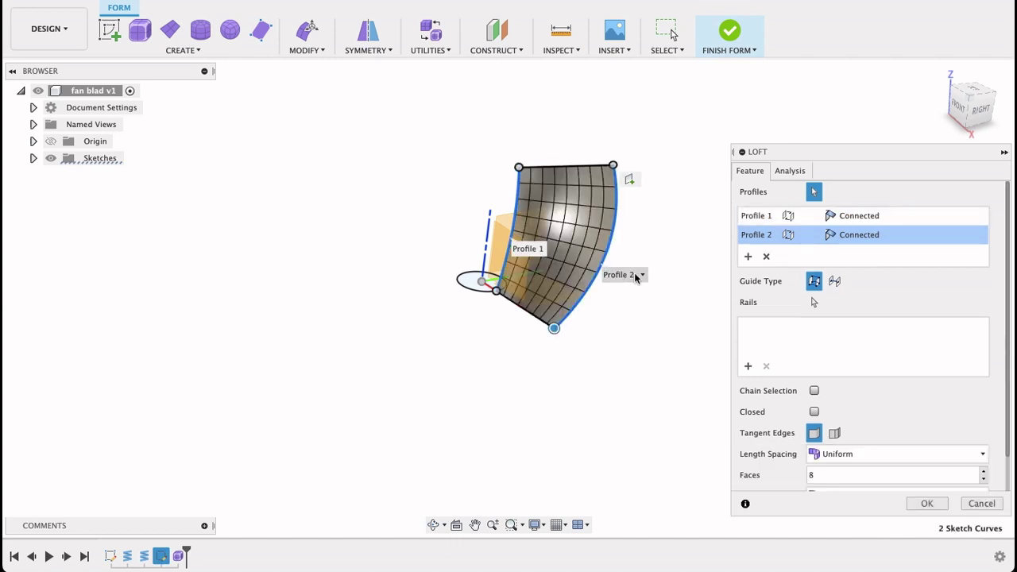
middle_click_drag(658, 231, 634, 230, "shift")
left_click(765, 258)
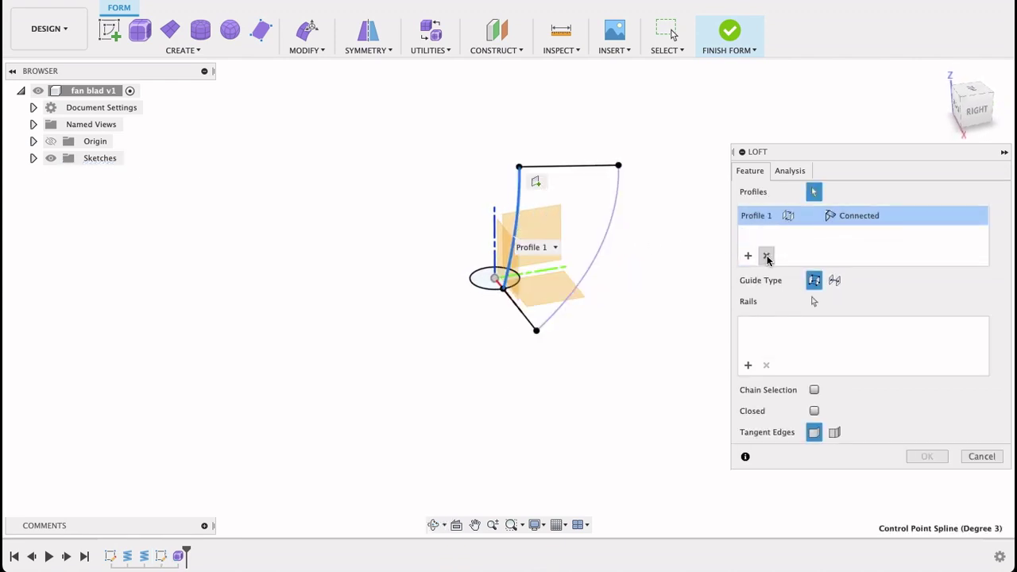
- Use the top and lower edges as loft profiles, with the outer arc and left curve as rails
left_click(765, 257)
left_click(583, 167)
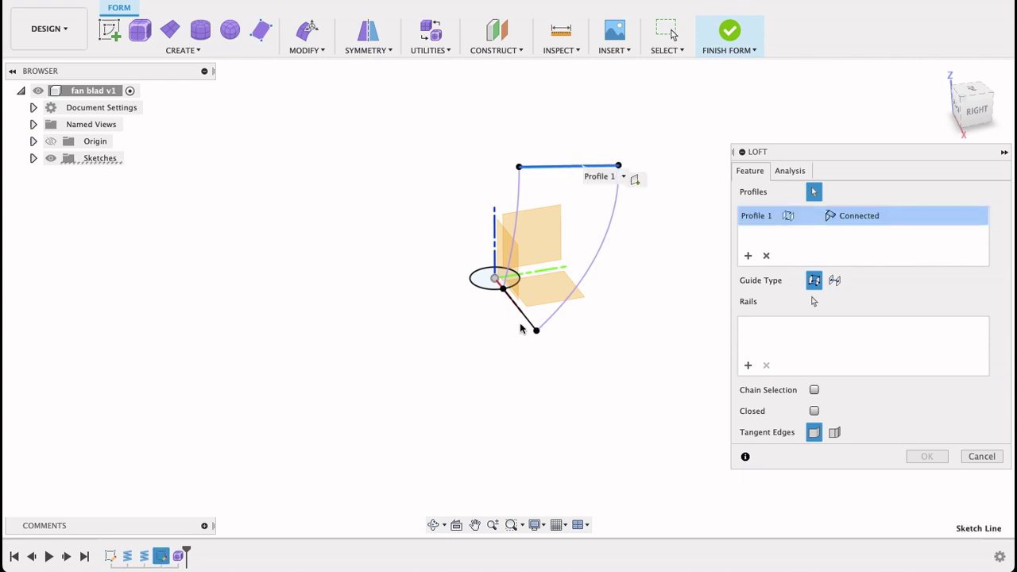
left_click(526, 317)
mouse_move(622, 301)
middle_mouse_down("shift")
mouse_move(572, 284)
mouse_move(647, 315)
mouse_move(630, 316)
middle_mouse_up("shift")
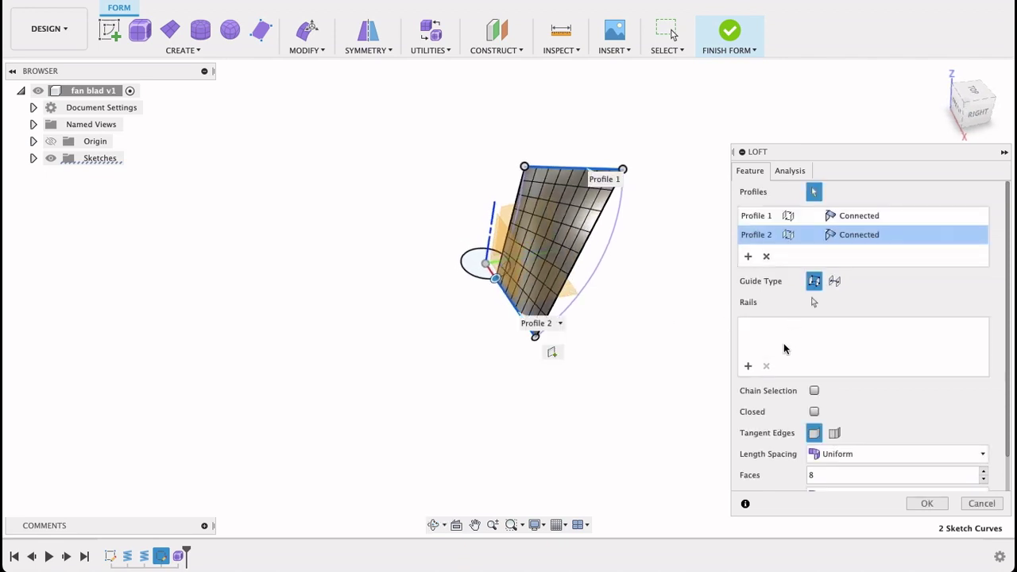
left_click(748, 366)
left_click(602, 270)
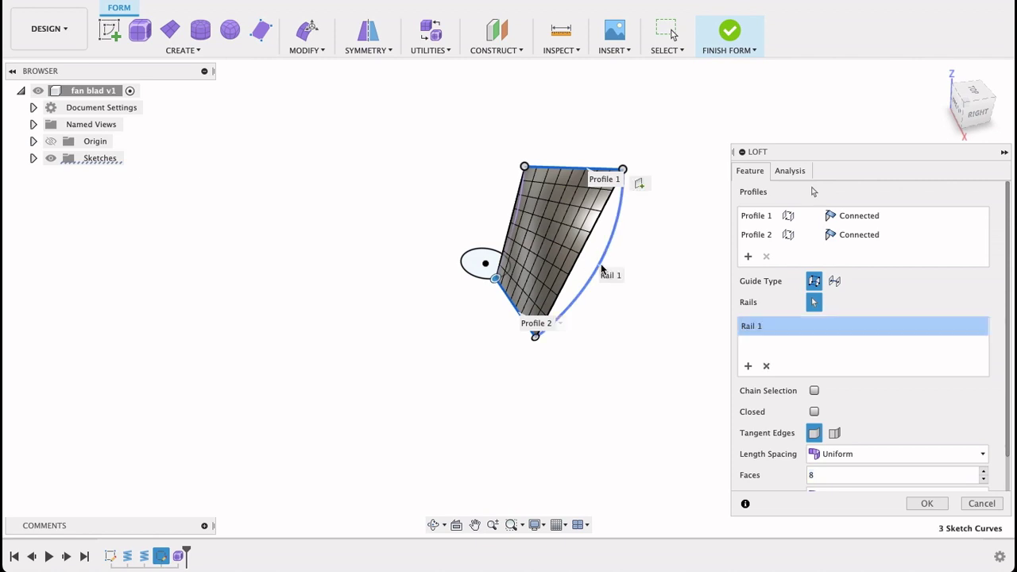
left_click(522, 277)
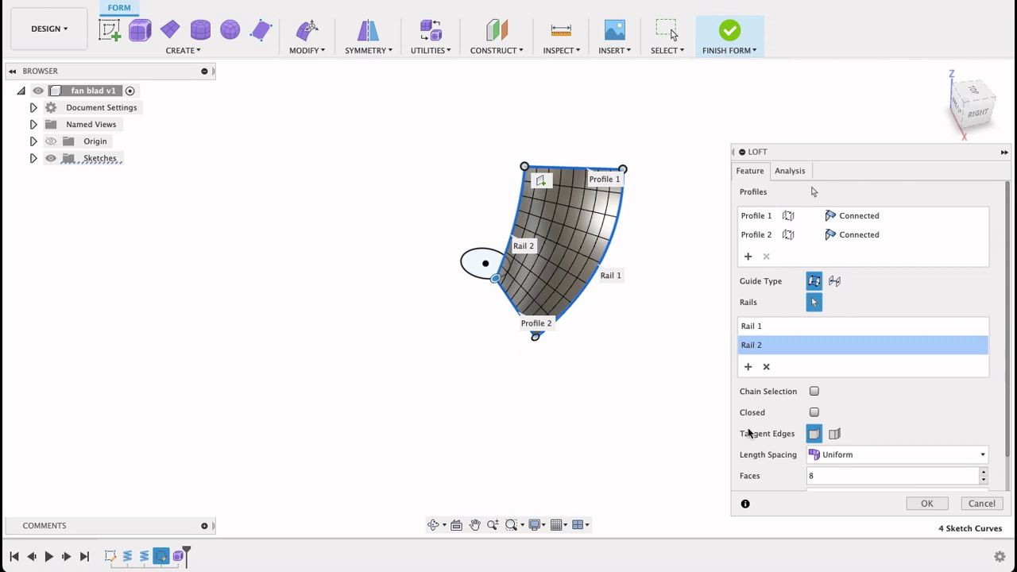
- Confirm the loft and finish the form so the blade surface becomes Body3
left_click(929, 504)
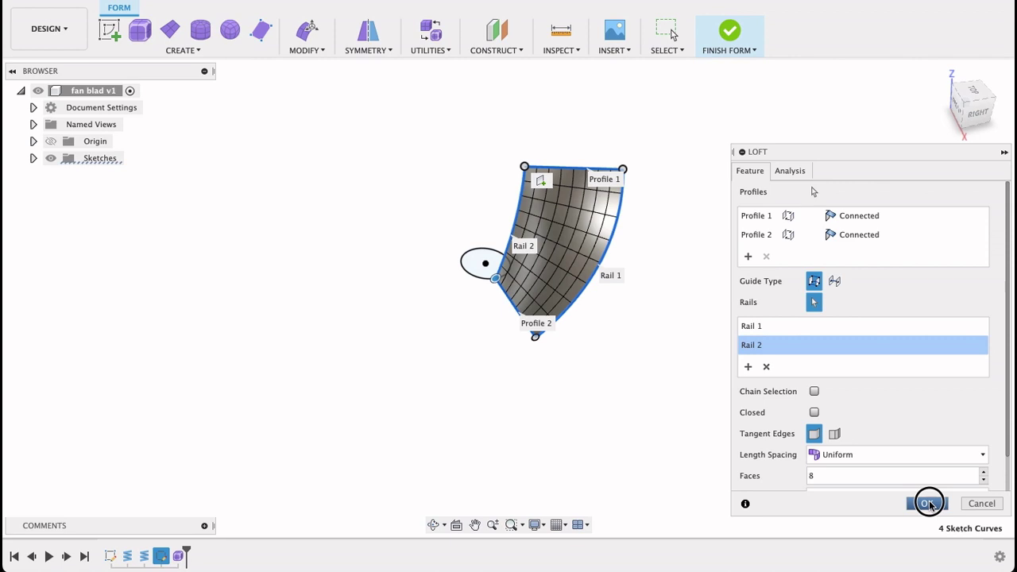
left_click(723, 29)
left_click_drag(759, 262, 799, 255)
key("Escape")
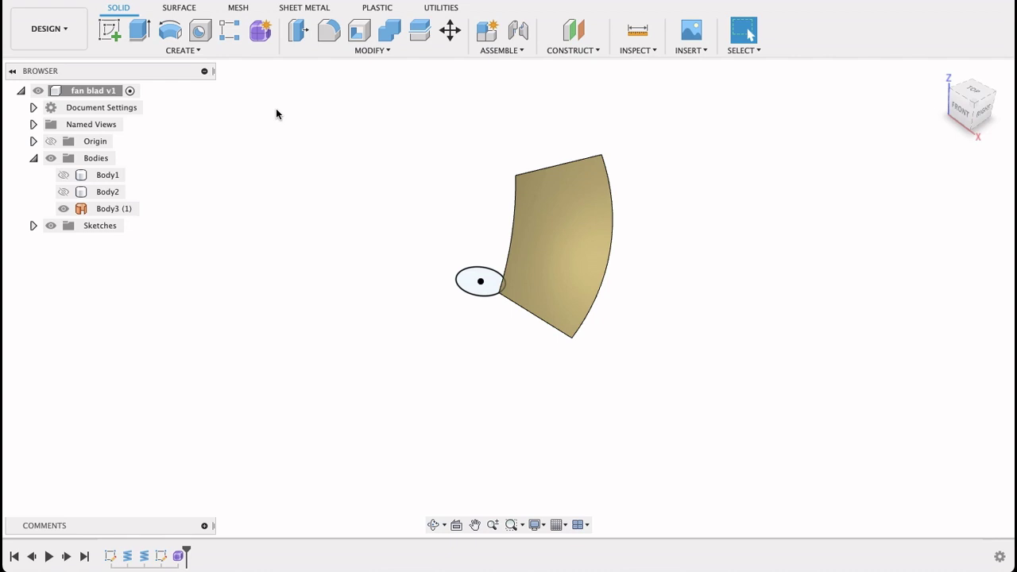
- Thicken the blade face 2.00 mm on one side into the new solid Body4
left_click(189, 53)
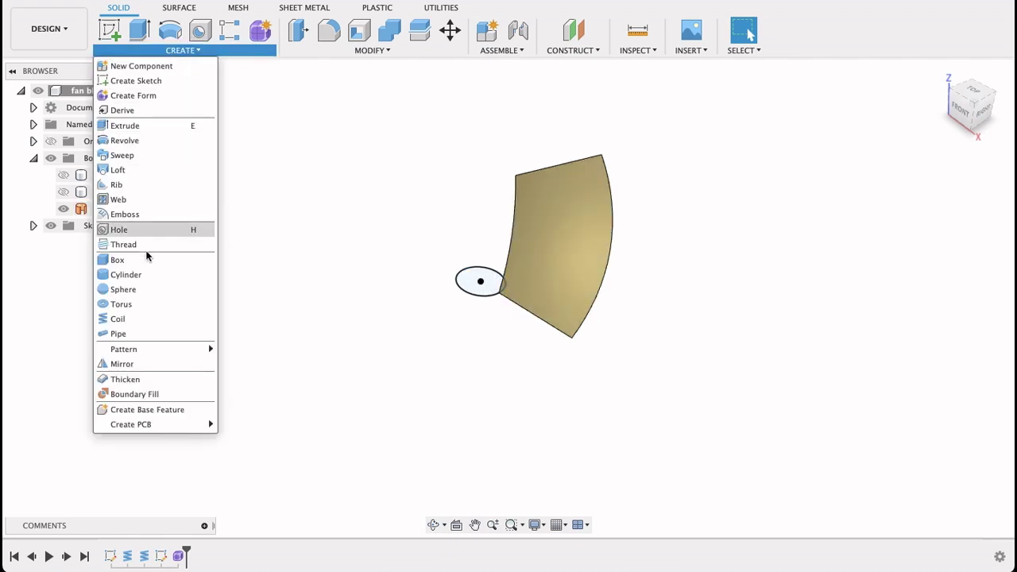
left_click(154, 380)
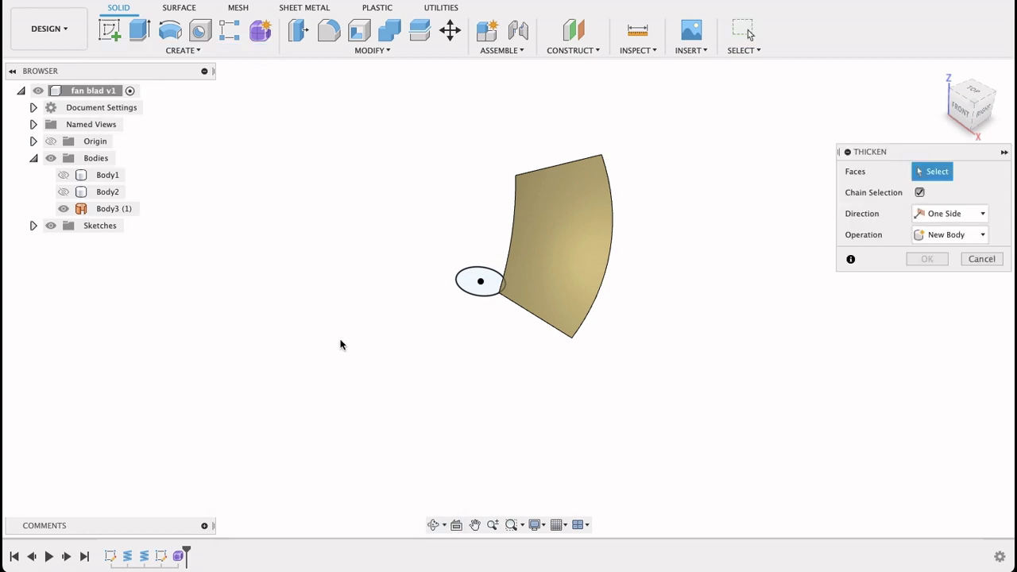
left_click(546, 238)
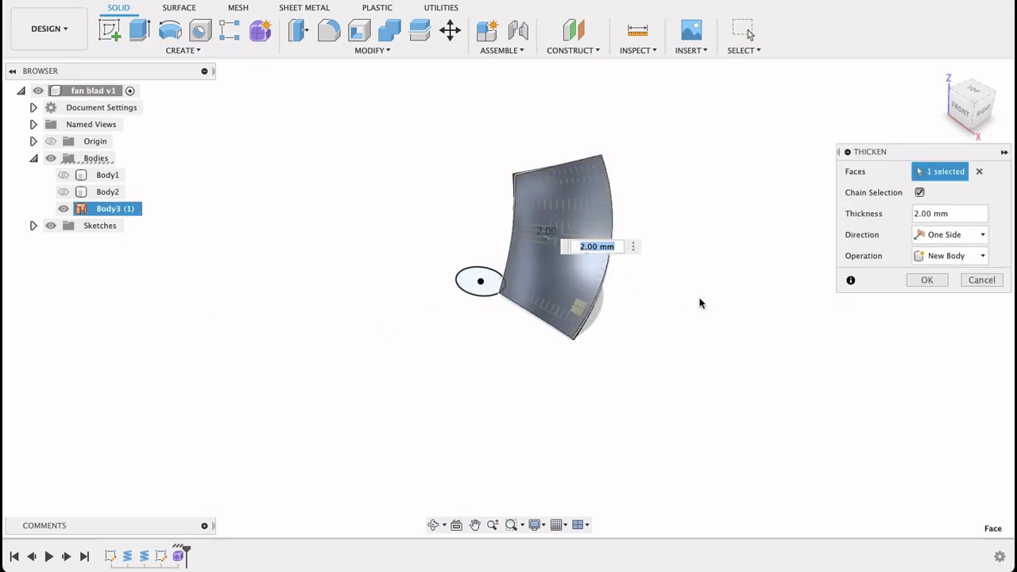
left_click(927, 282)
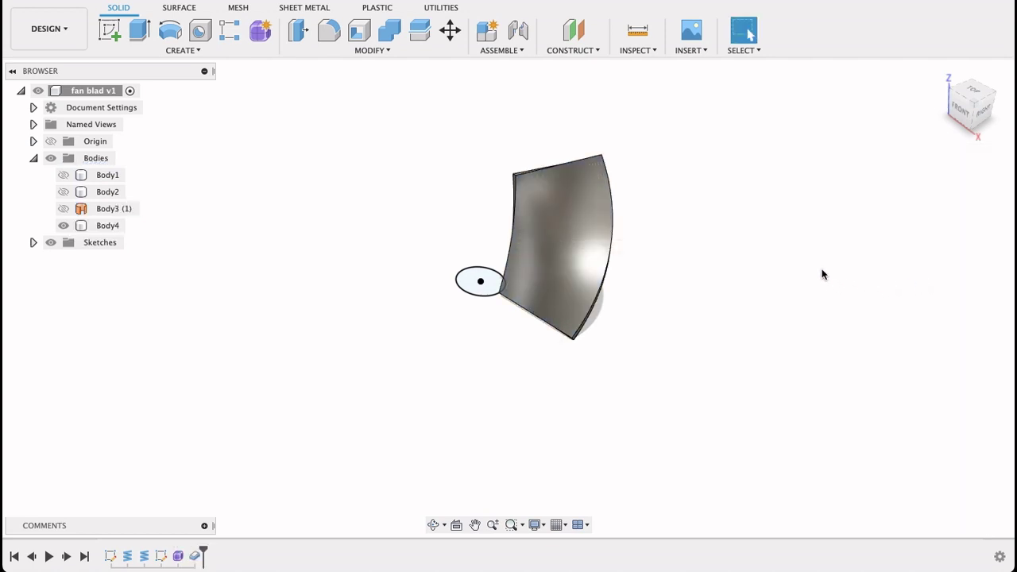
middle_click_drag(822, 272, 592, 277, "shift")
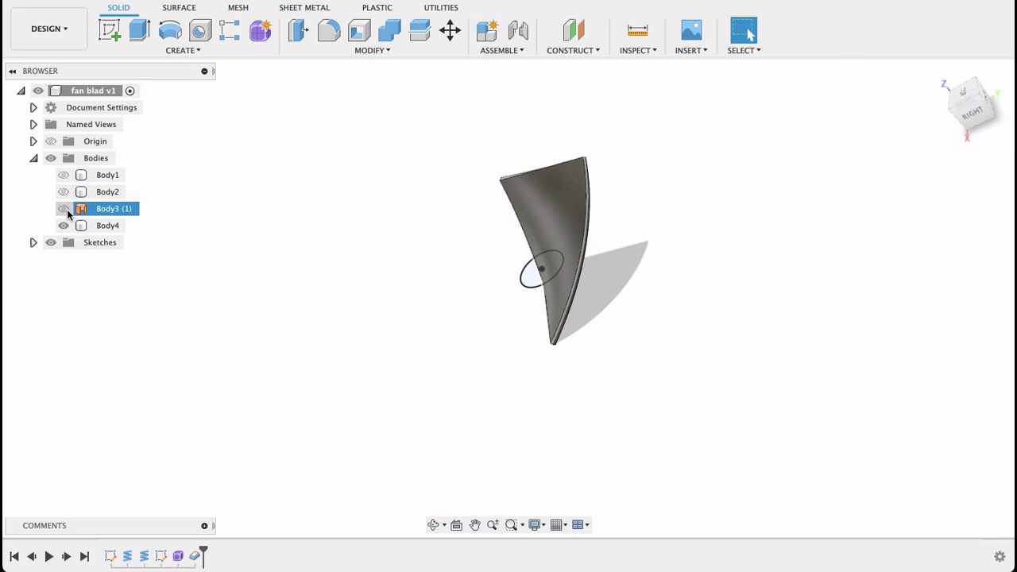
middle_click_drag(709, 229, 717, 273, "shift")
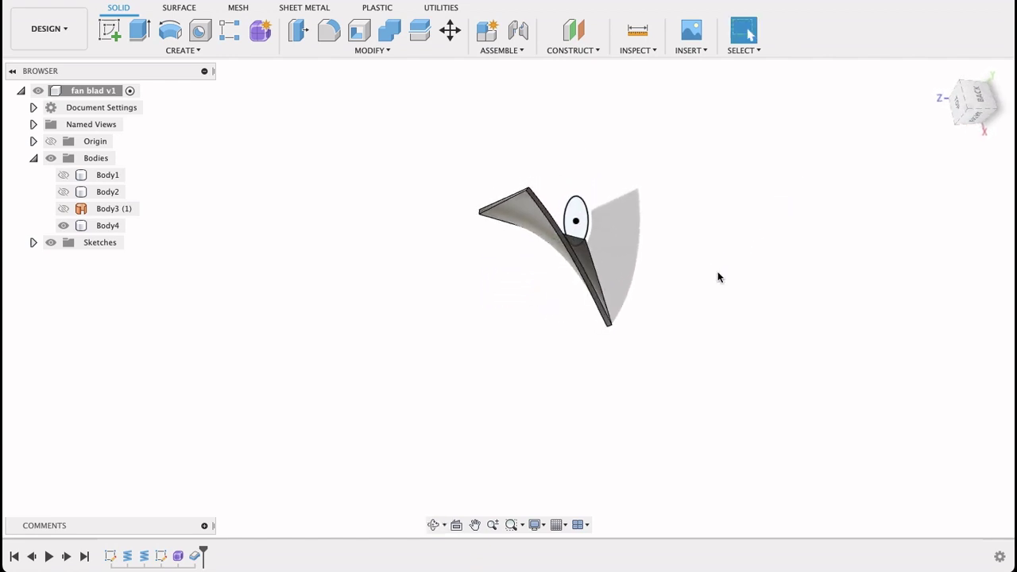
- Start a fillet on Body4 and select the blade's two outer corner edges
left_click(573, 238)
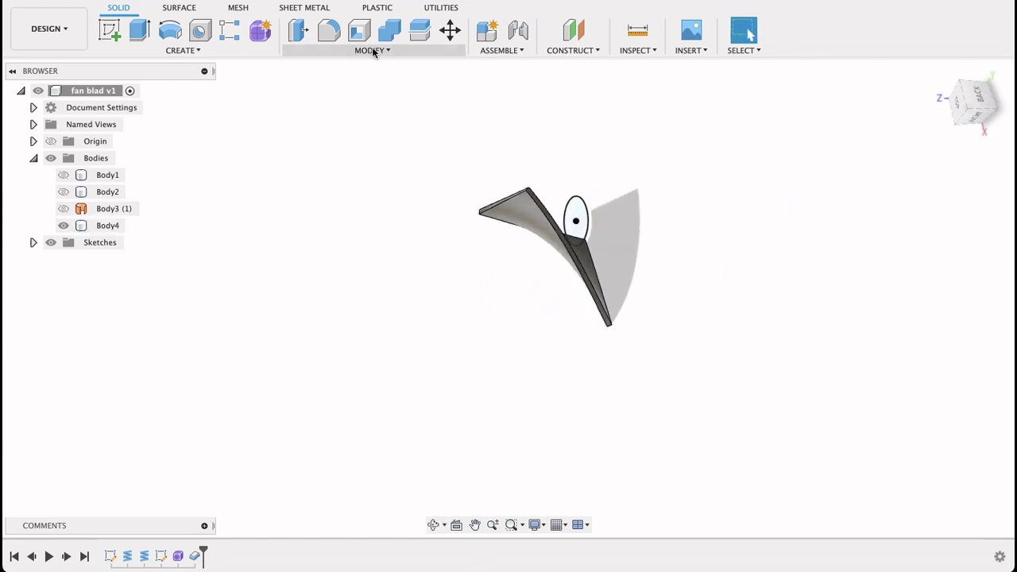
left_click(329, 30)
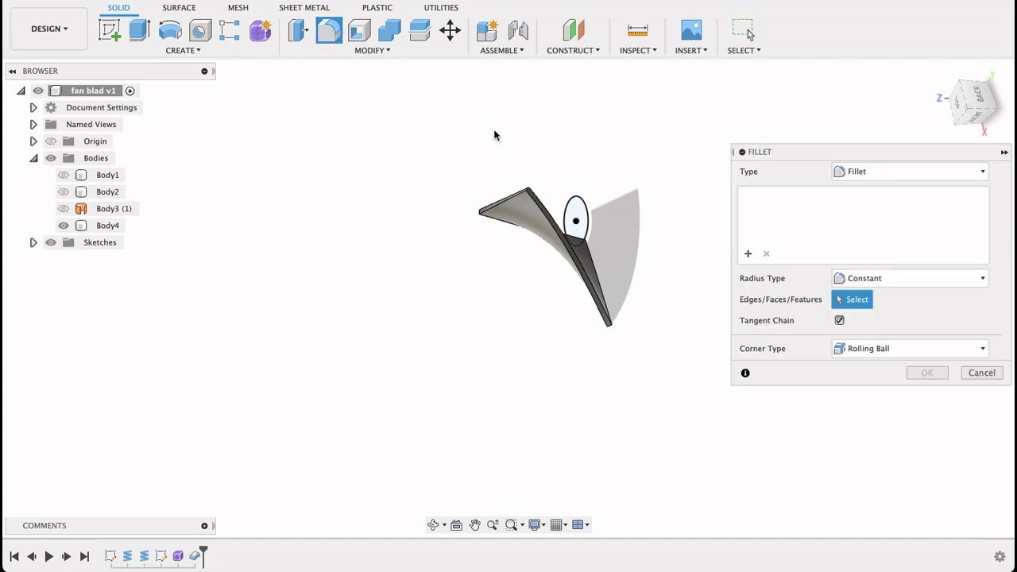
scroll(525, 198, "up", 5)
middle_click_drag(604, 186, 585, 283, "shift")
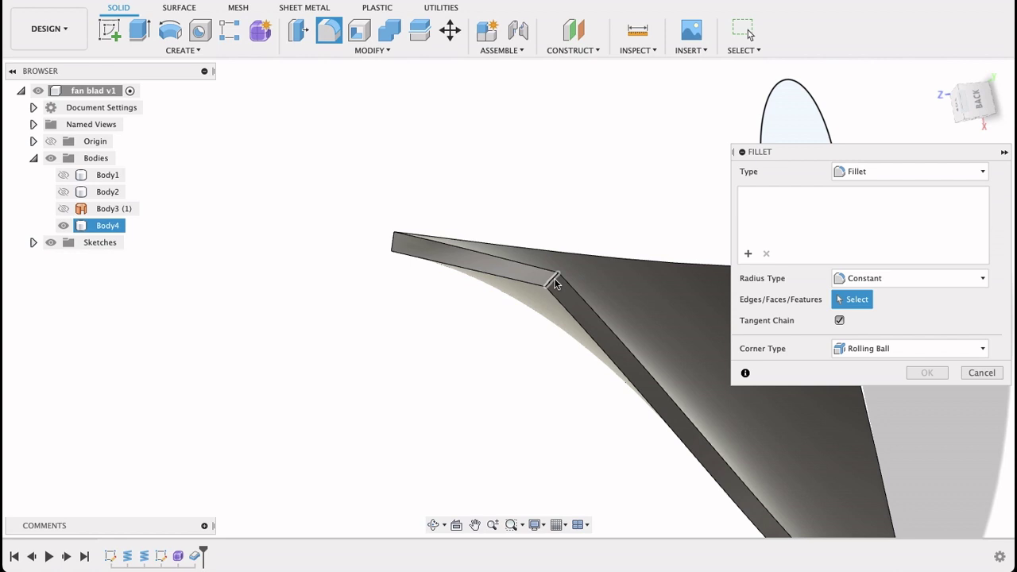
left_click(553, 280)
scroll(553, 279, "down", 3)
middle_click_drag(552, 280, 636, 342, "shift")
scroll(641, 344, "up", 5)
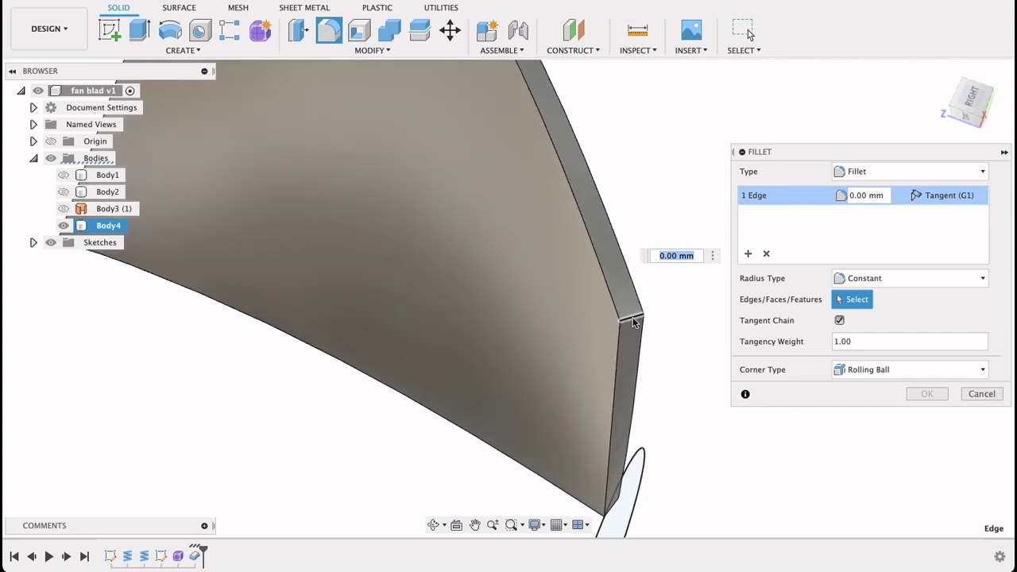
left_click(634, 321)
- Set the fillet radius to 15 mm and apply it
scroll(634, 322, "down", 5)
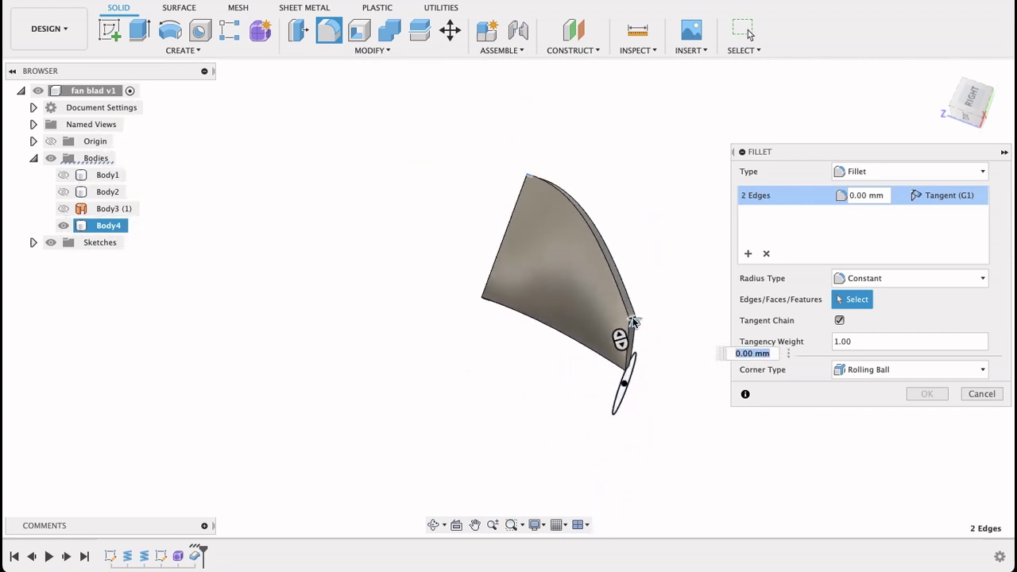
middle_click_drag(621, 200, 664, 229, "shift")
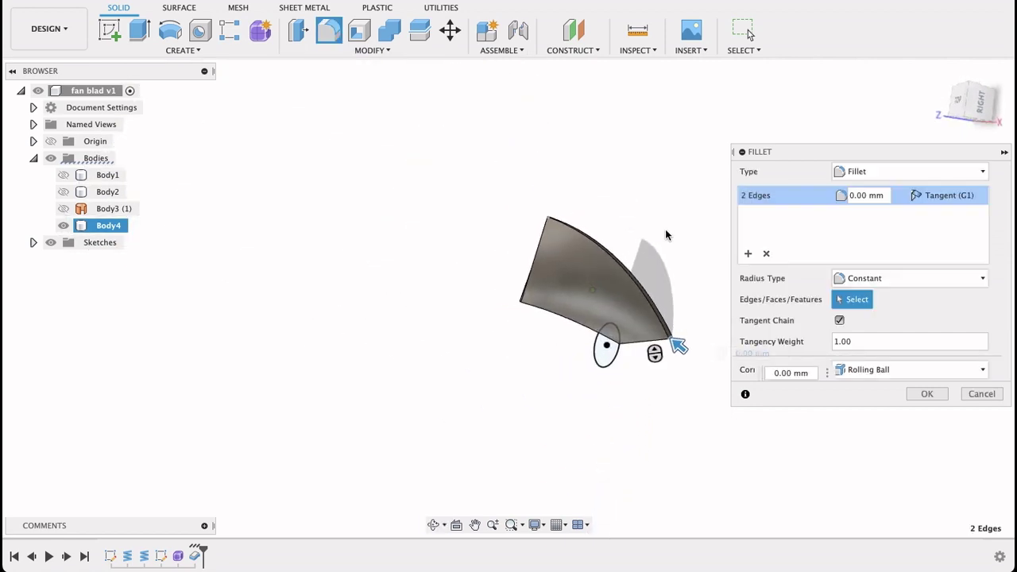
type("15")
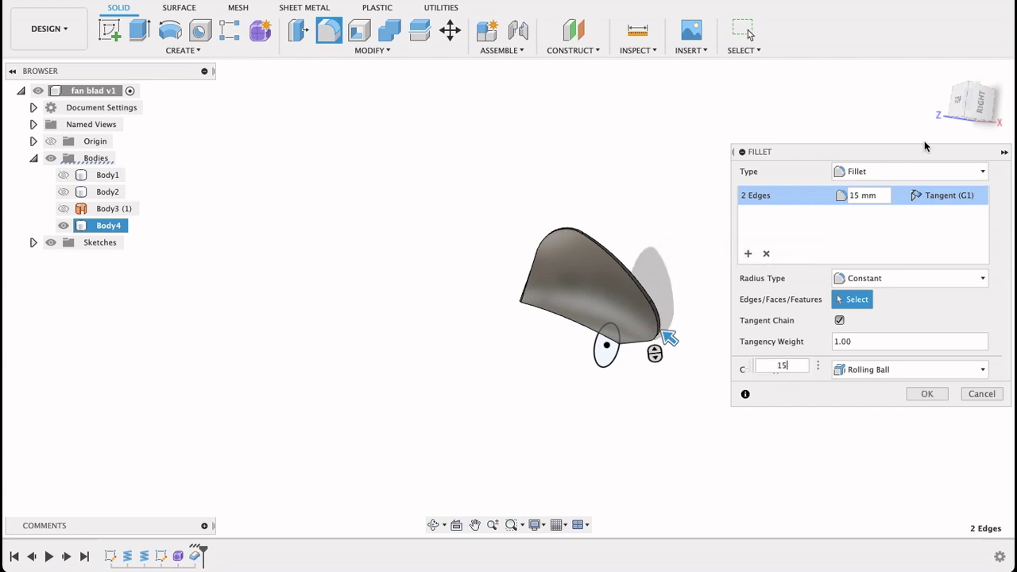
mouse_move(647, 178)
middle_mouse_down("shift")
mouse_move(658, 157)
mouse_move(658, 191)
middle_mouse_up("shift")
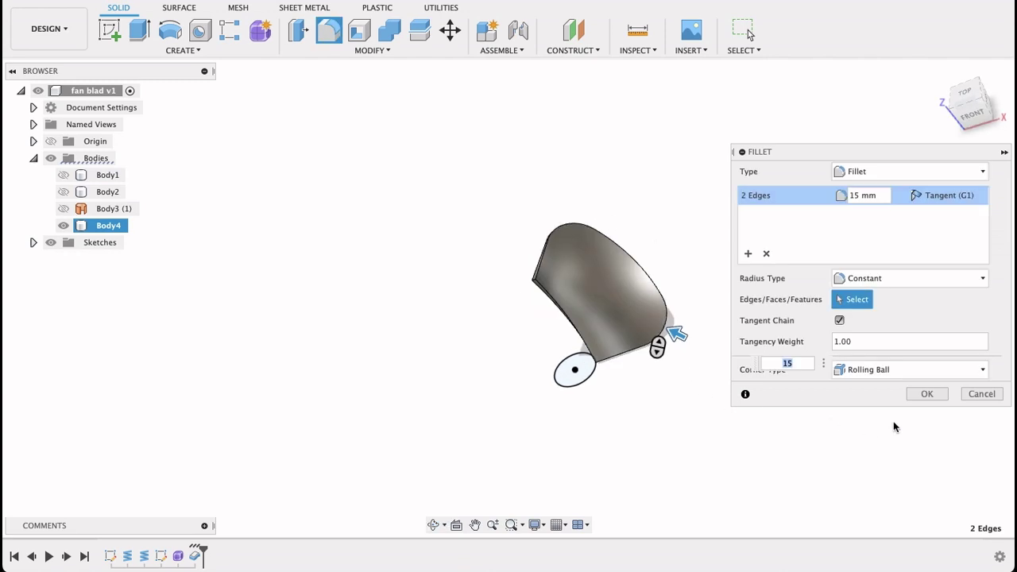
left_click(924, 394)
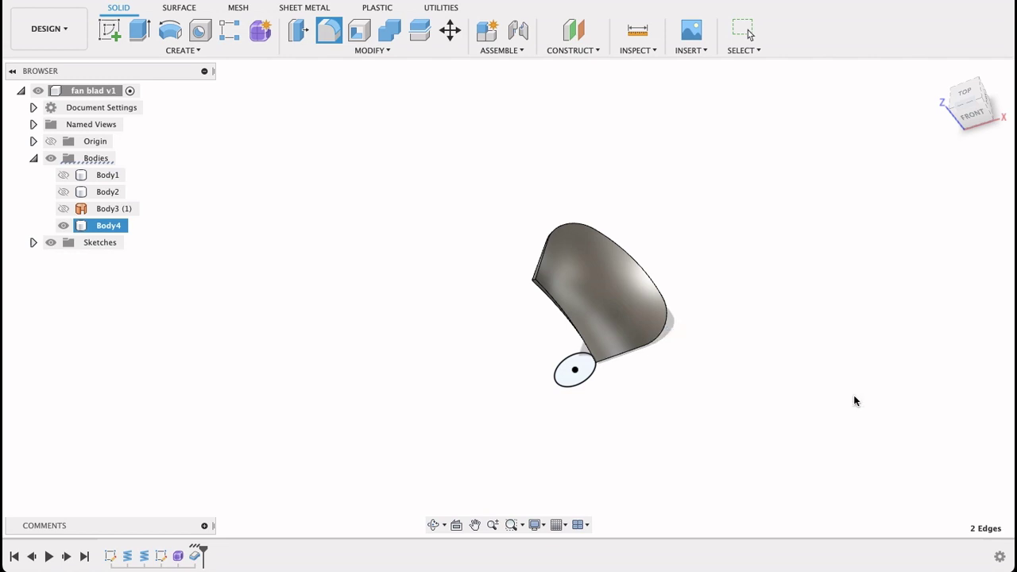
- View the blade from the Front and bring up the Create features list
left_click(969, 113)
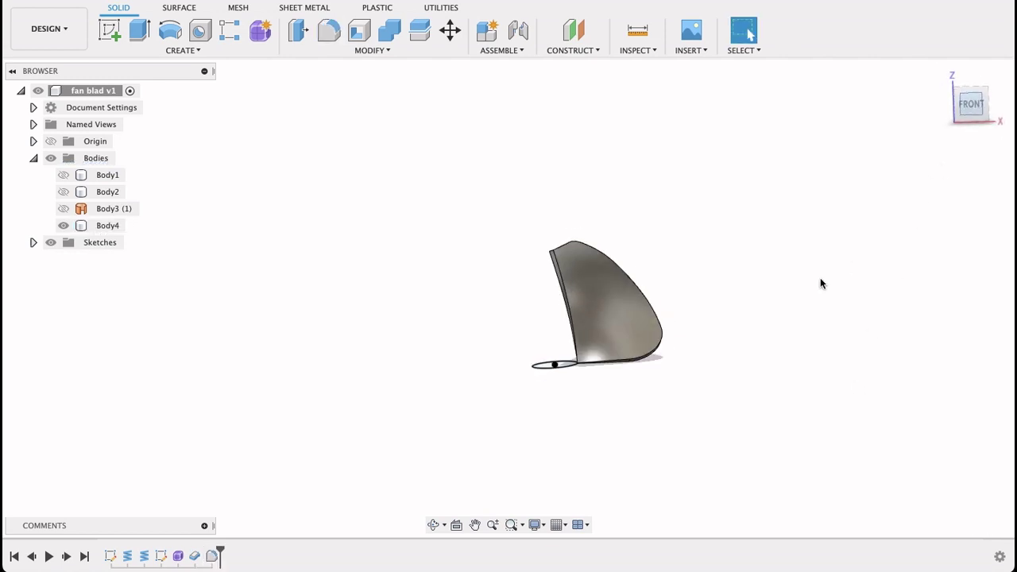
middle_click_drag(806, 286, 783, 349, "shift")
key("Escape")
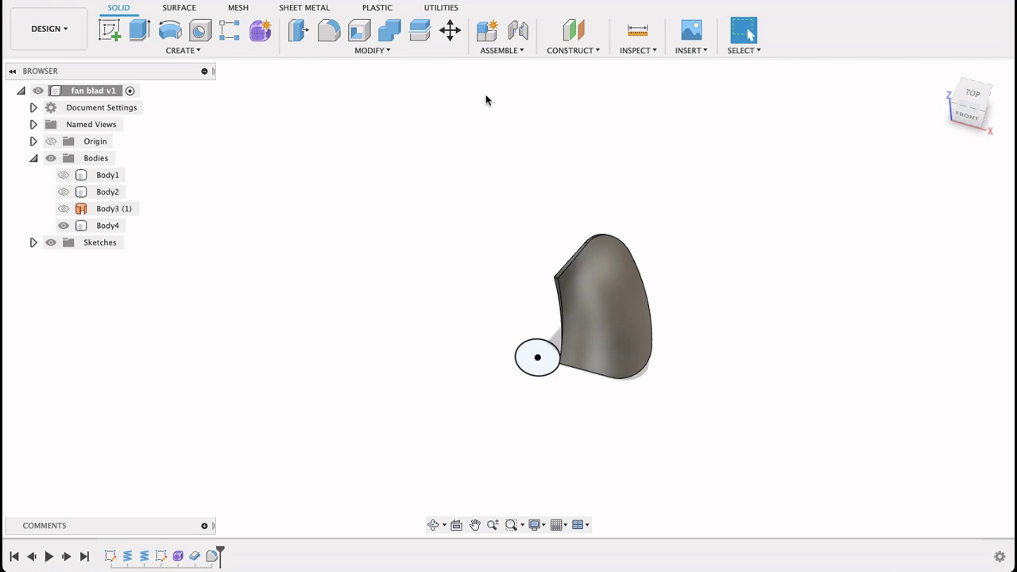
left_click(183, 51)
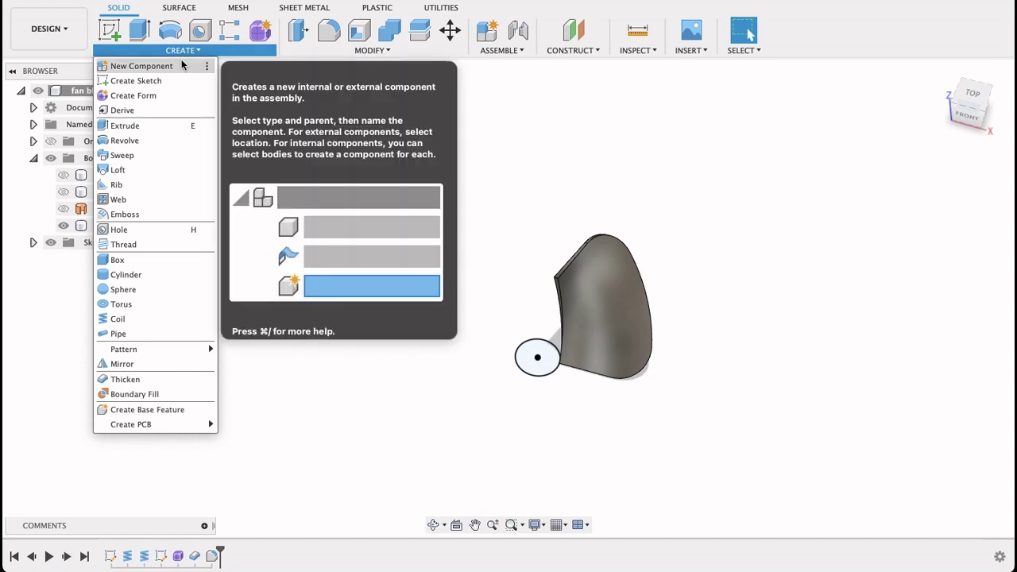
- Start a circular pattern of the Body4 blade around the hub circle's centre axis
mouse_move(170, 349)
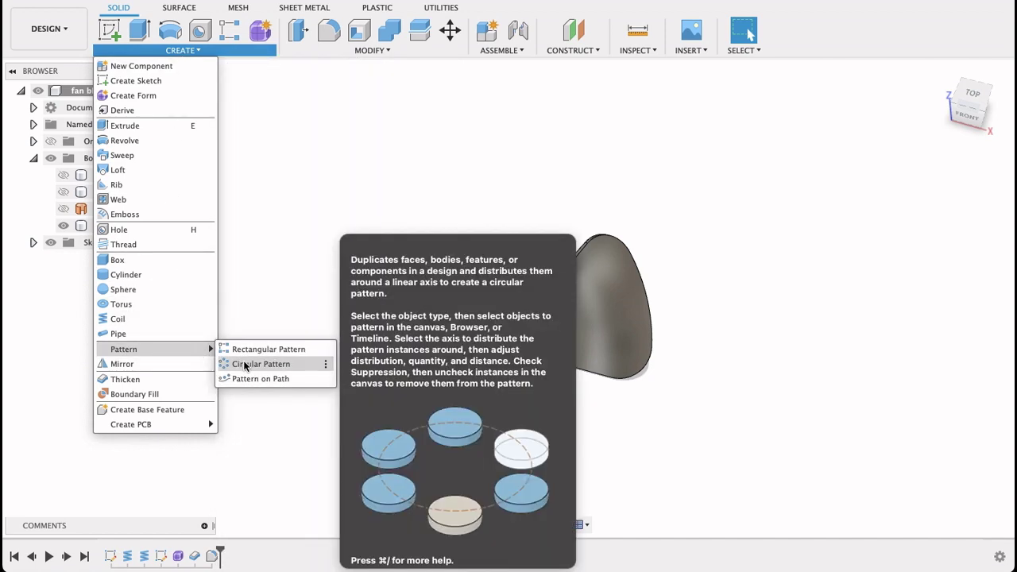
left_click(245, 363)
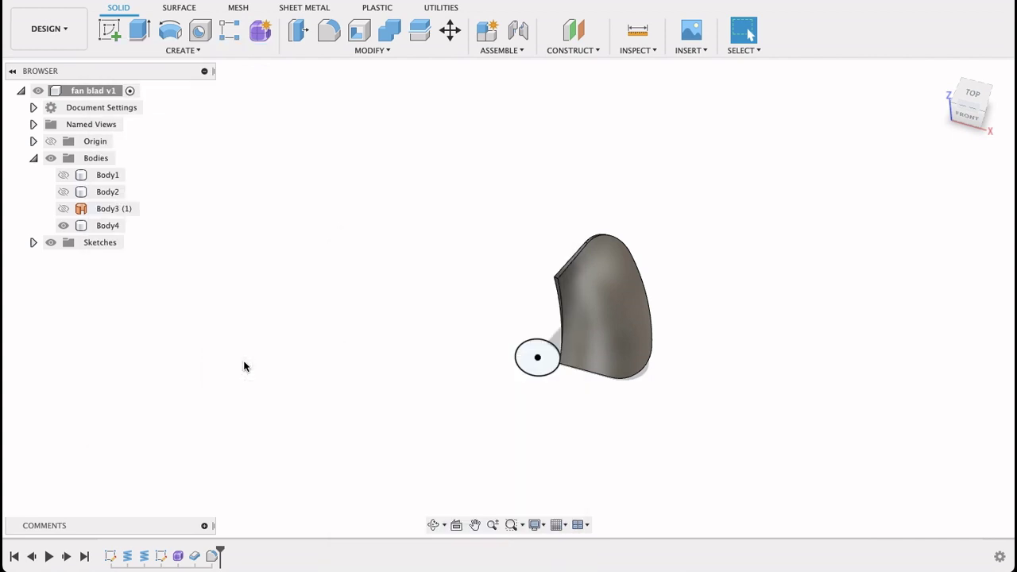
left_click(598, 303)
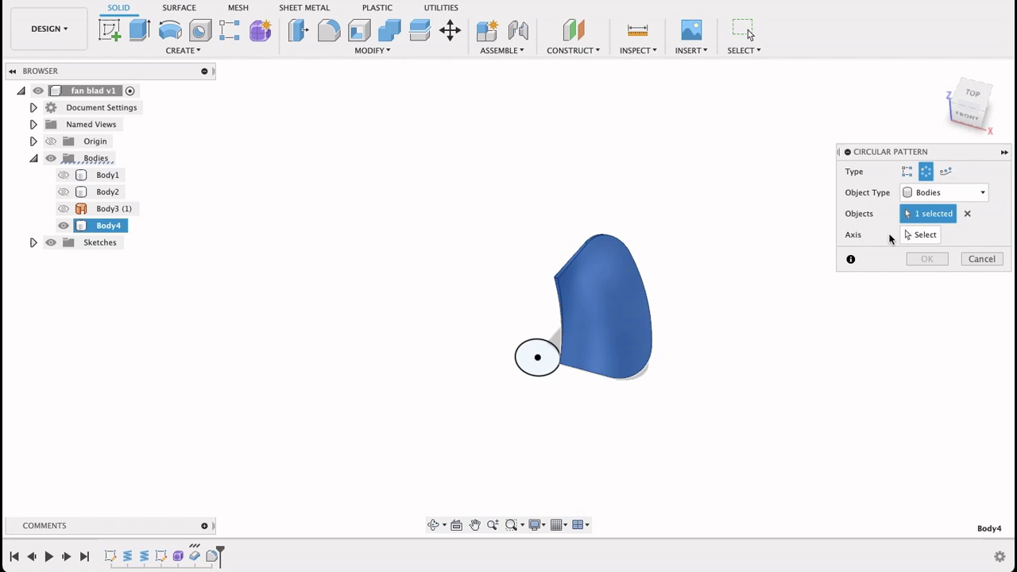
left_click(923, 235)
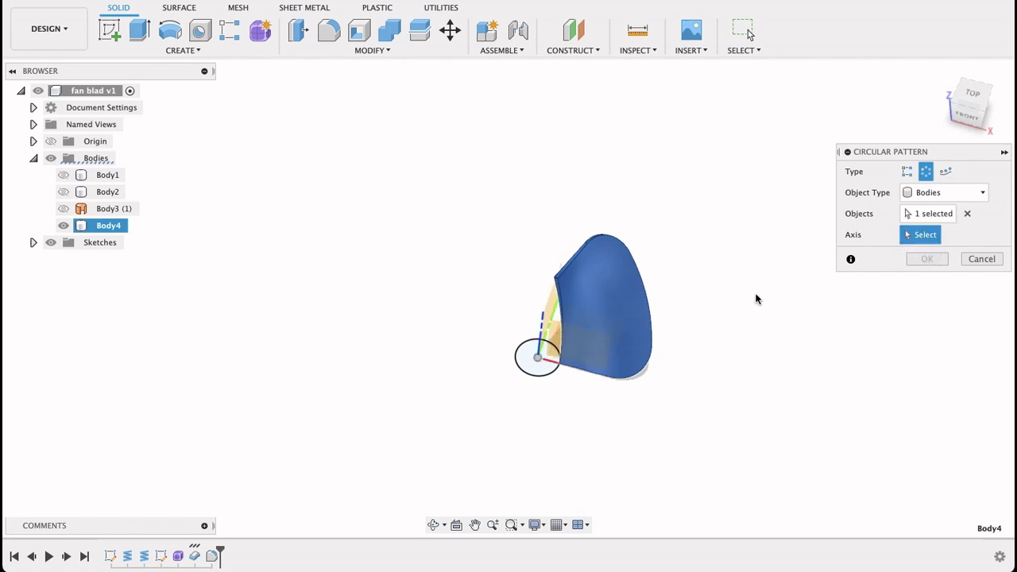
left_click(546, 376)
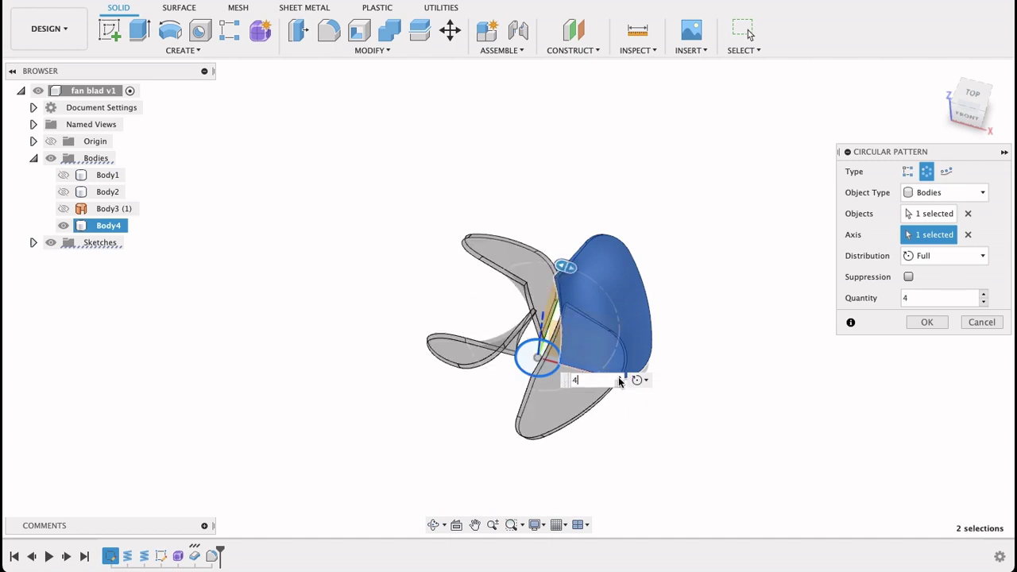
- Raise the pattern quantity to 10 blades and confirm the pattern
left_click(619, 379)
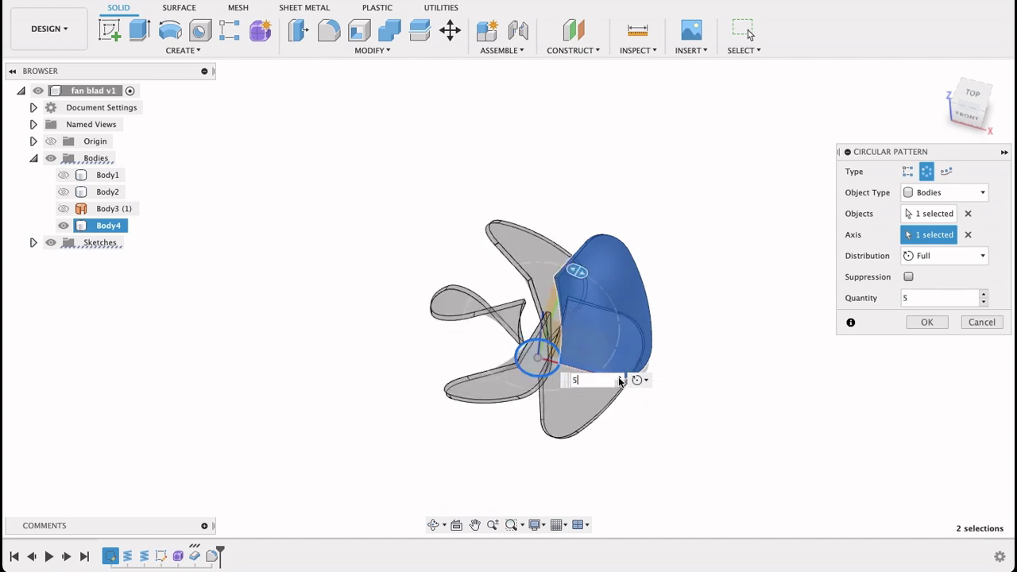
left_click(619, 379)
left_click(619, 379)
left_click(619, 379)
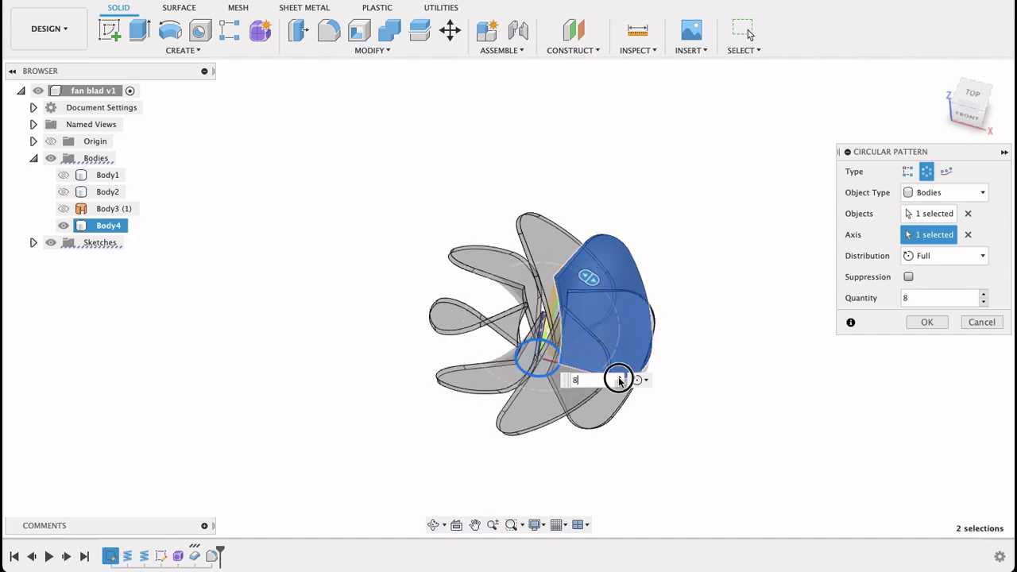
left_click(619, 379)
left_click(619, 379)
left_click(619, 379)
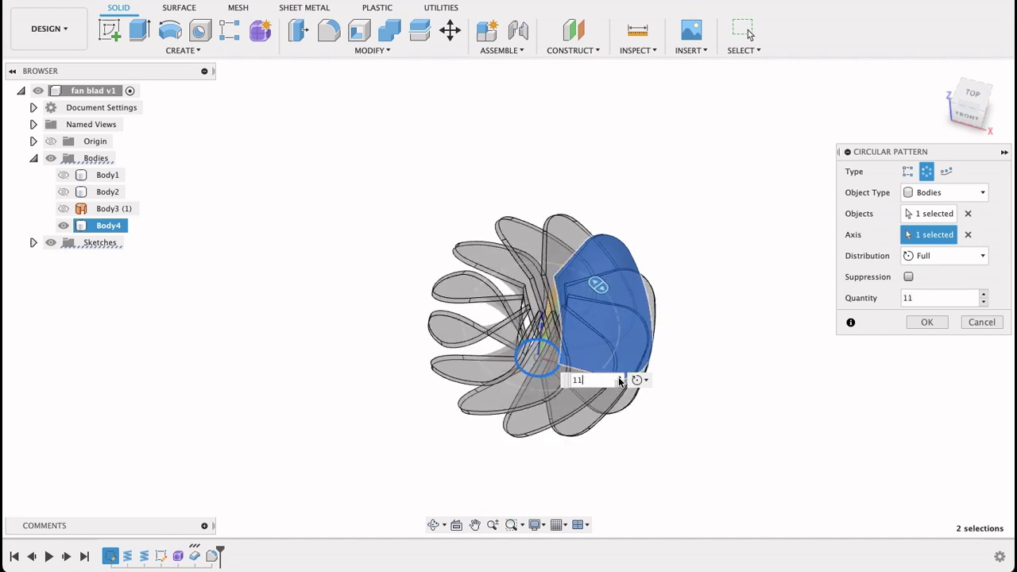
left_click(619, 379)
left_click(619, 379)
left_click(618, 379)
left_click(619, 379)
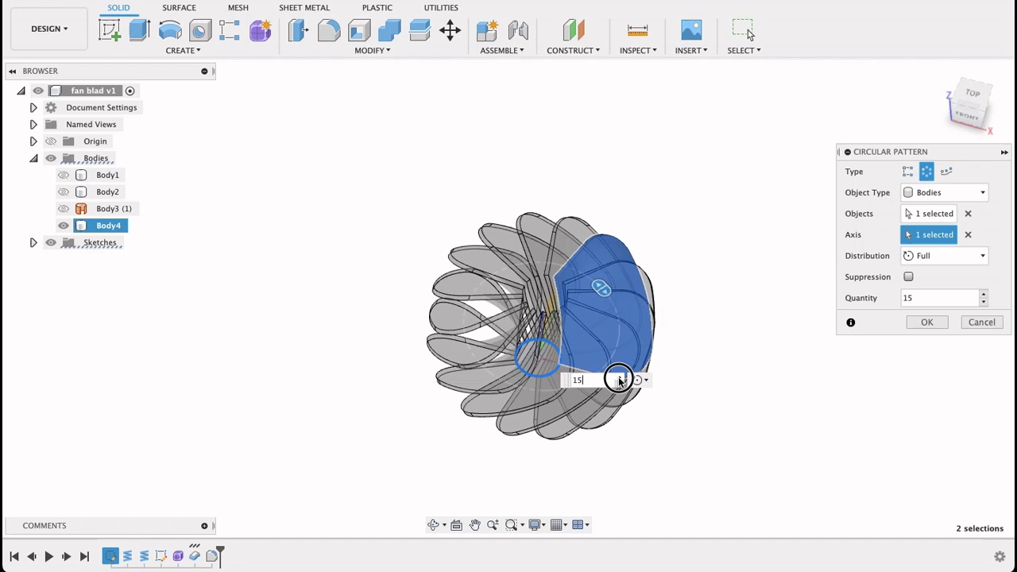
left_click(618, 379)
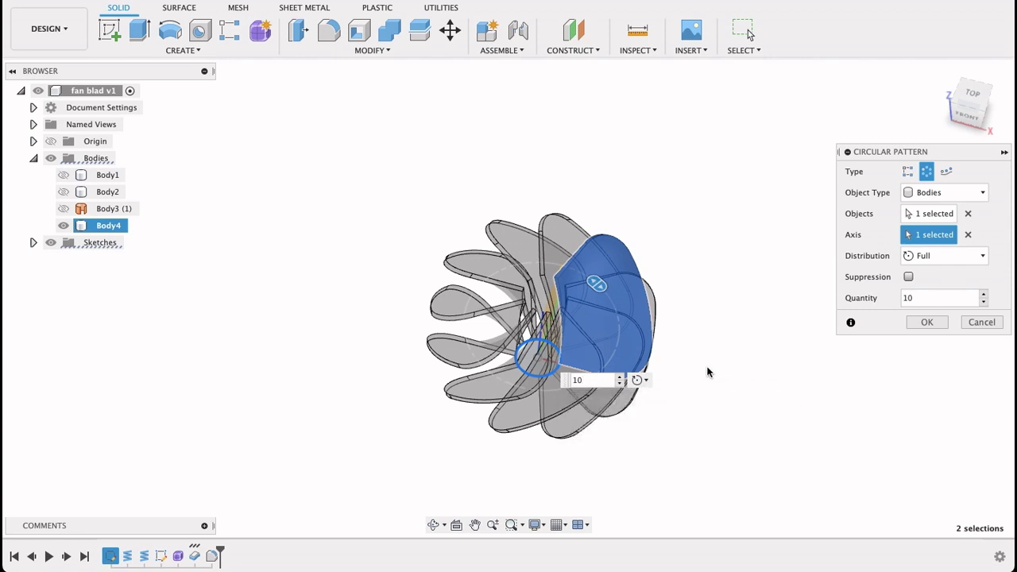
left_click(927, 323)
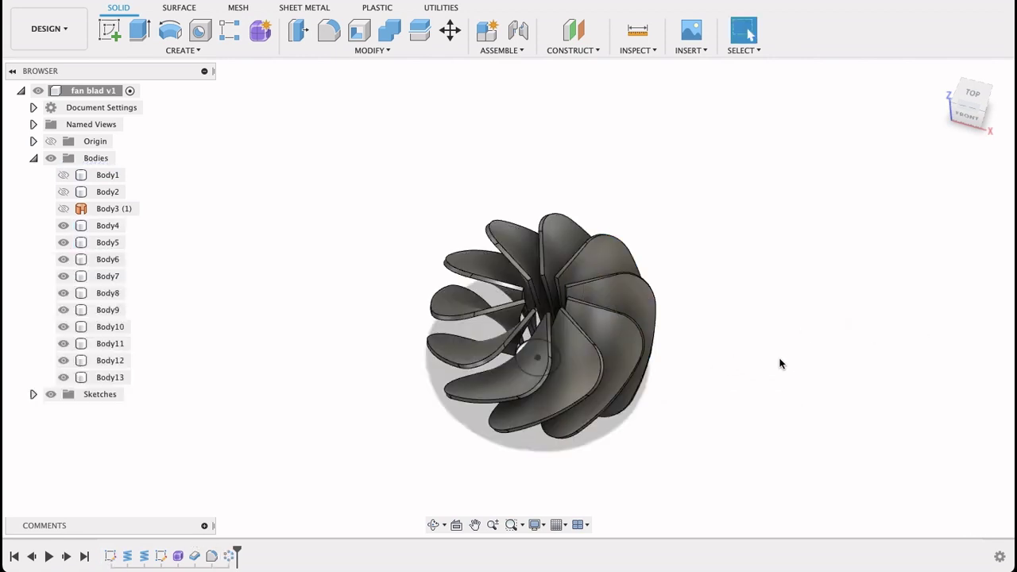
middle_click_drag(780, 363, 807, 336, "shift")
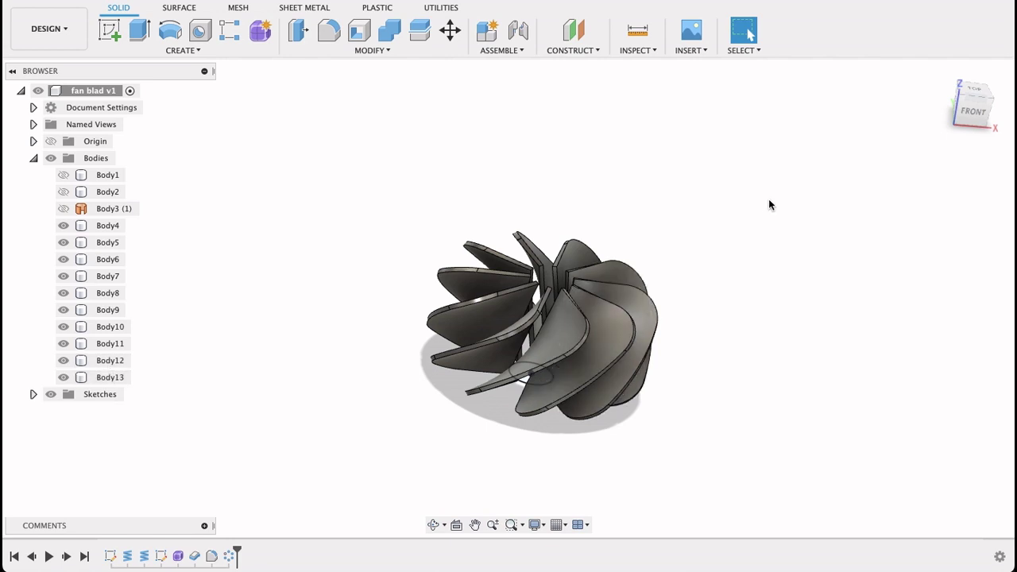
middle_click_drag(768, 204, 783, 264, "shift")
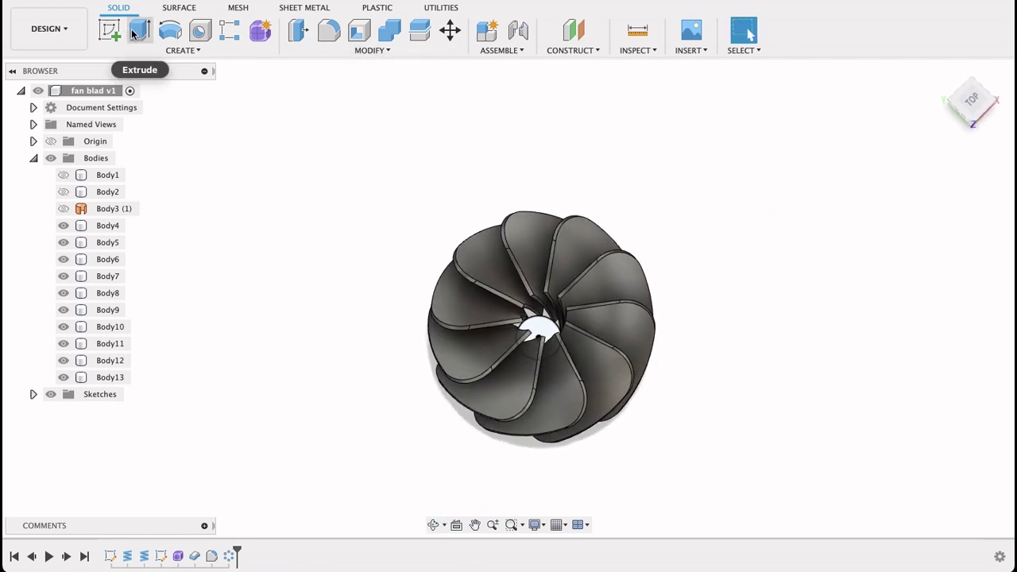
left_click(384, 32)
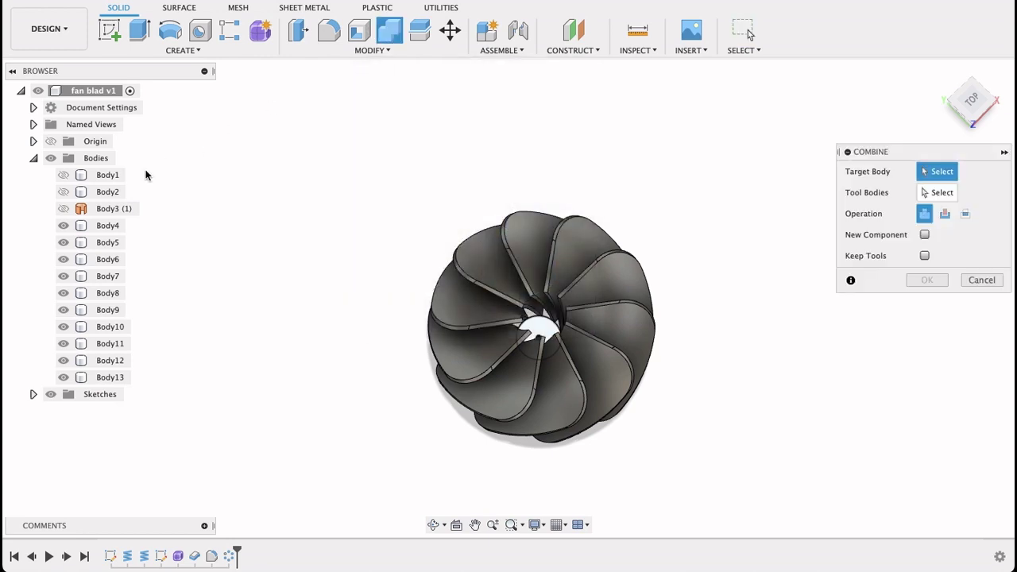
left_click(106, 226)
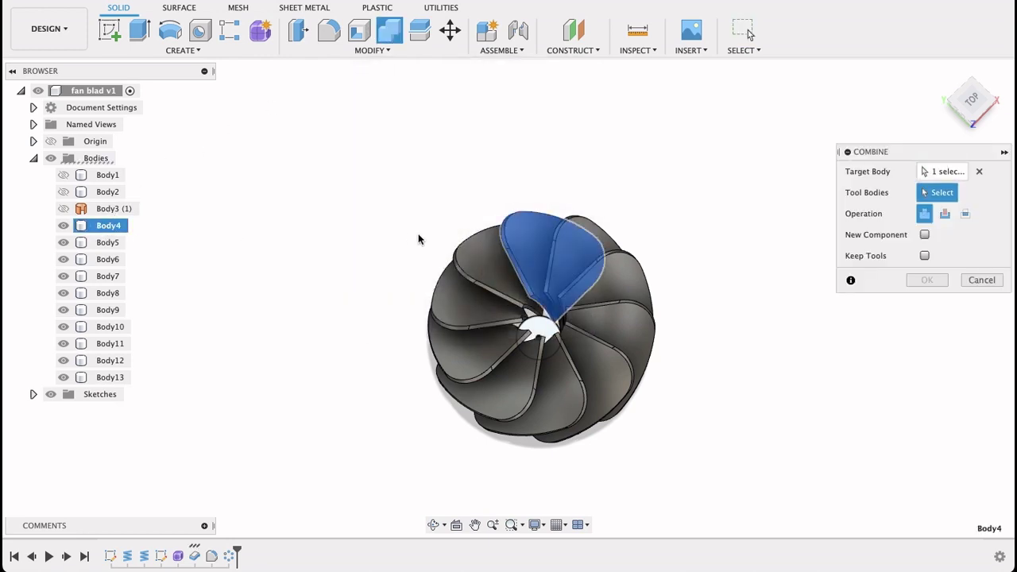
left_click(101, 242)
left_click(102, 260)
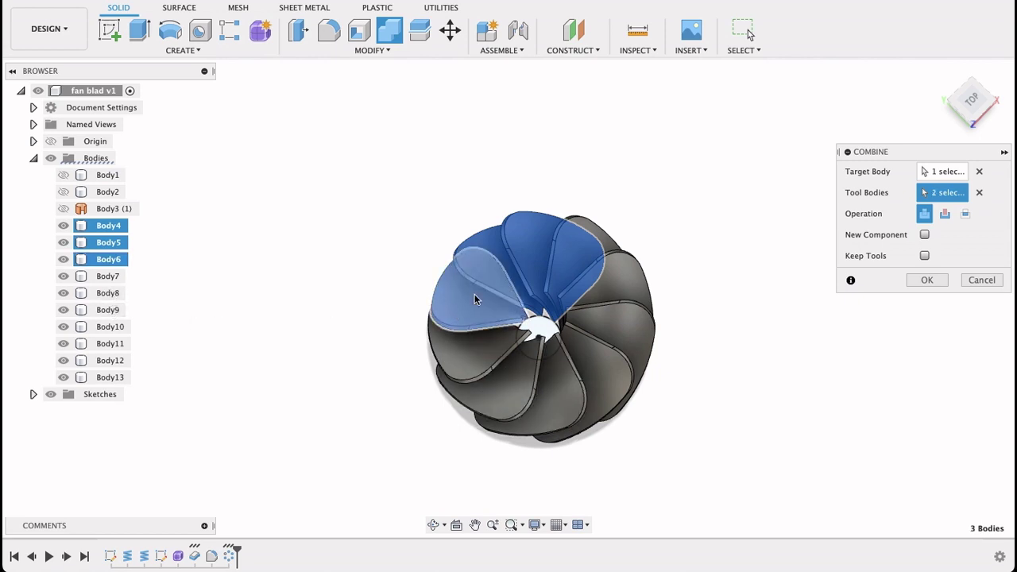
left_click(979, 280)
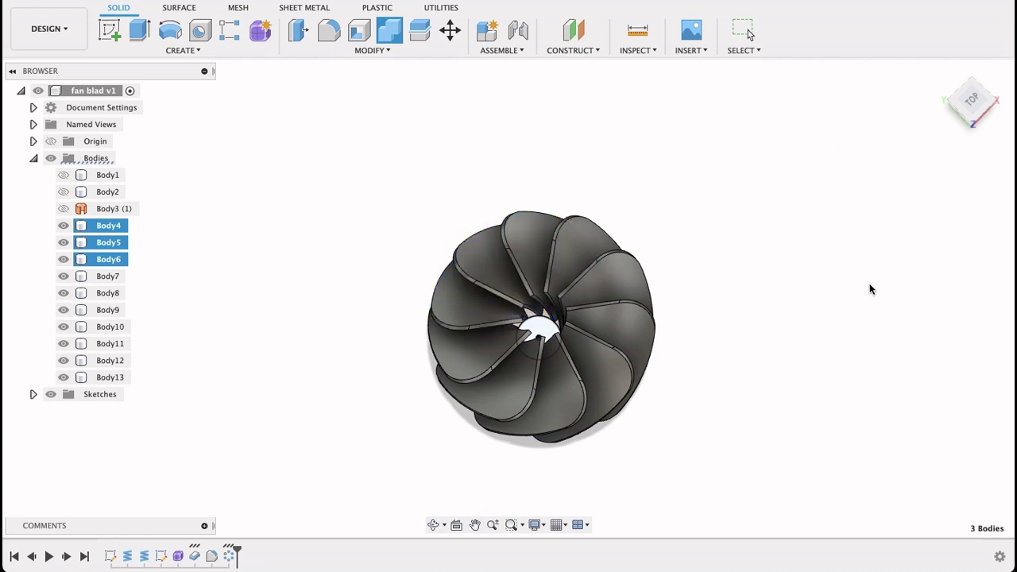
- Extrude the centre circle 55 mm with a Join operation, fusing the ten blades into Body4
left_click(137, 29)
left_click(537, 334)
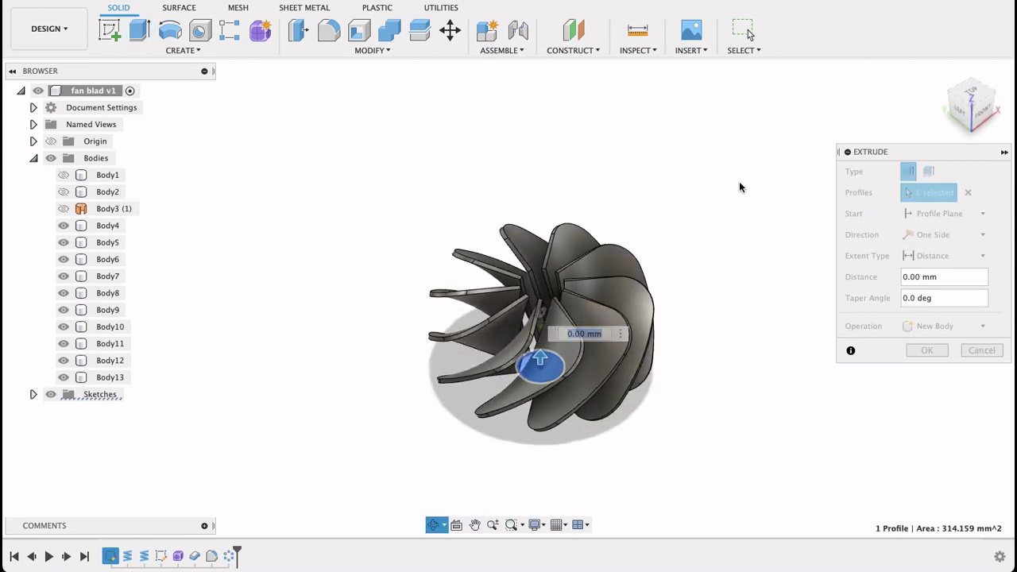
left_click_drag(540, 359, 547, 220)
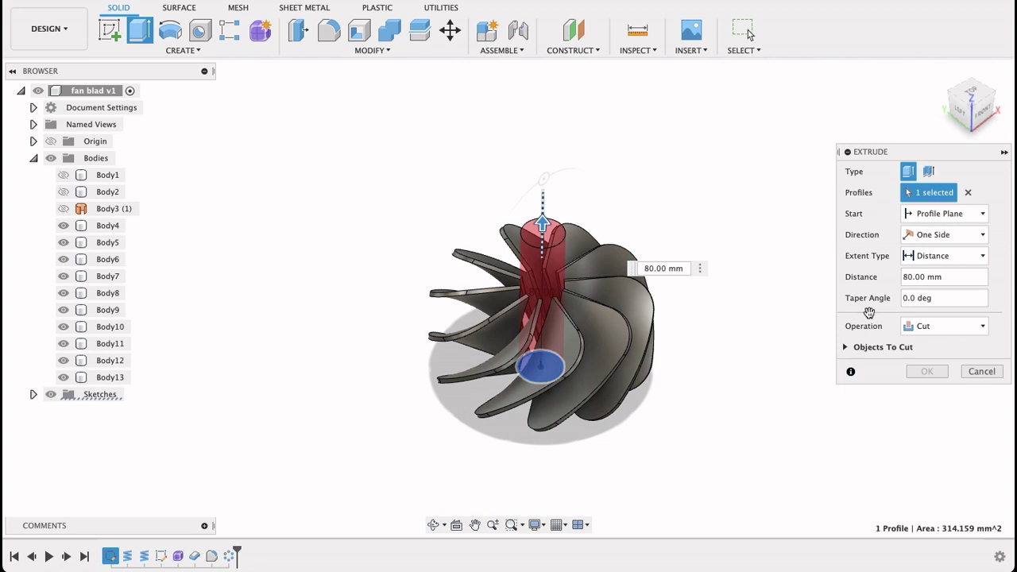
left_click(935, 329)
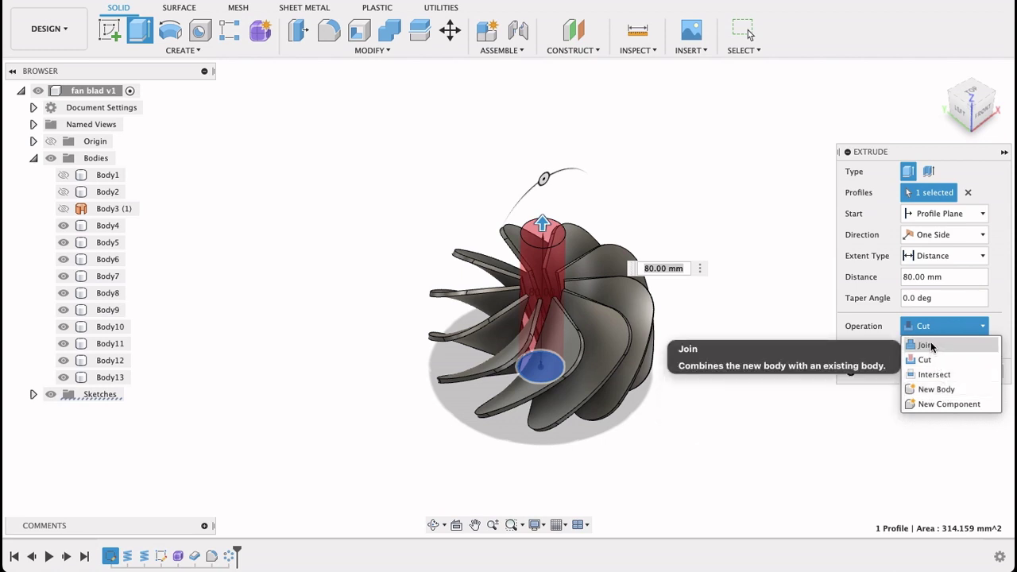
left_click(926, 346)
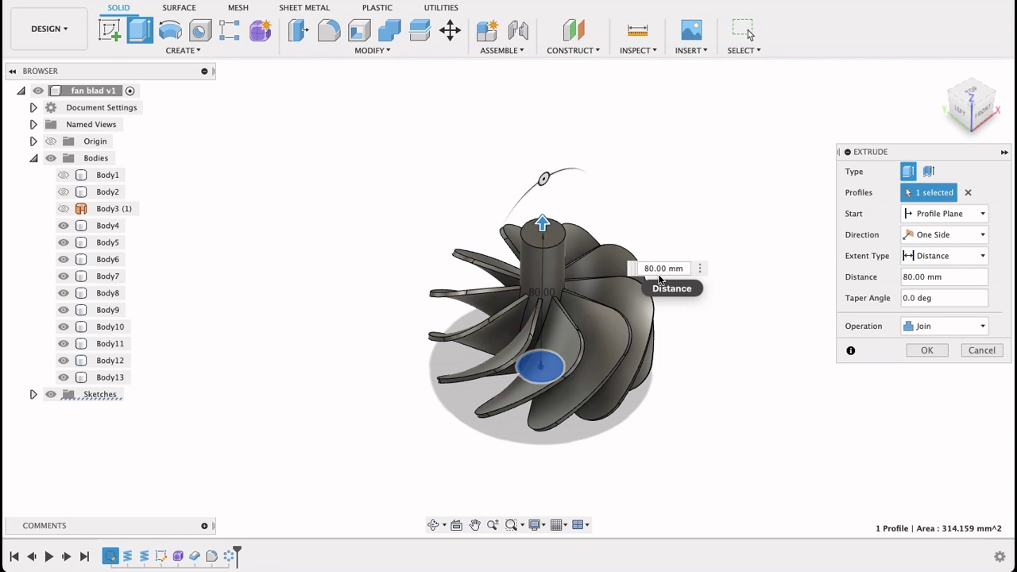
left_click_drag(659, 279, 660, 397)
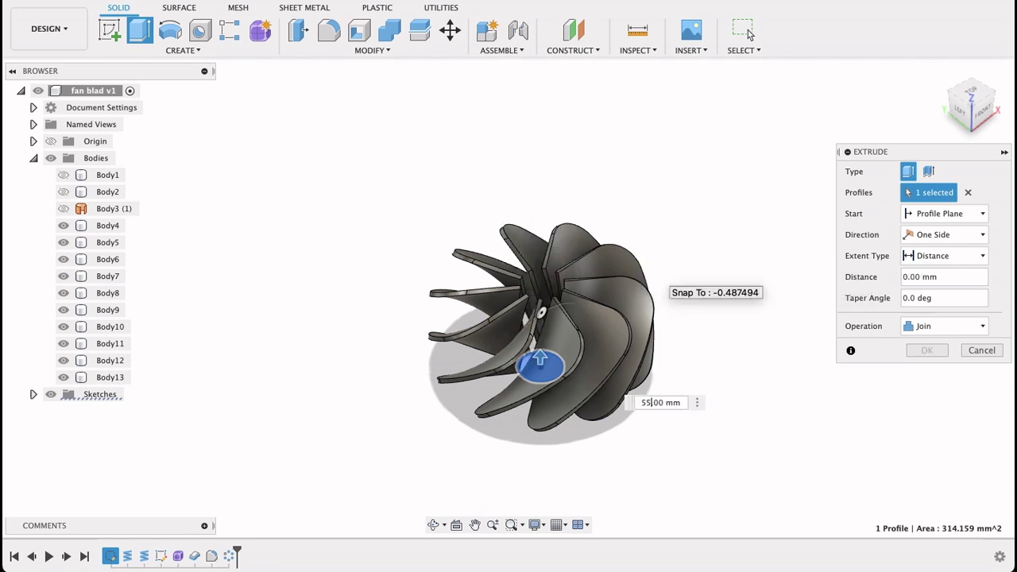
type("55")
key("Return")
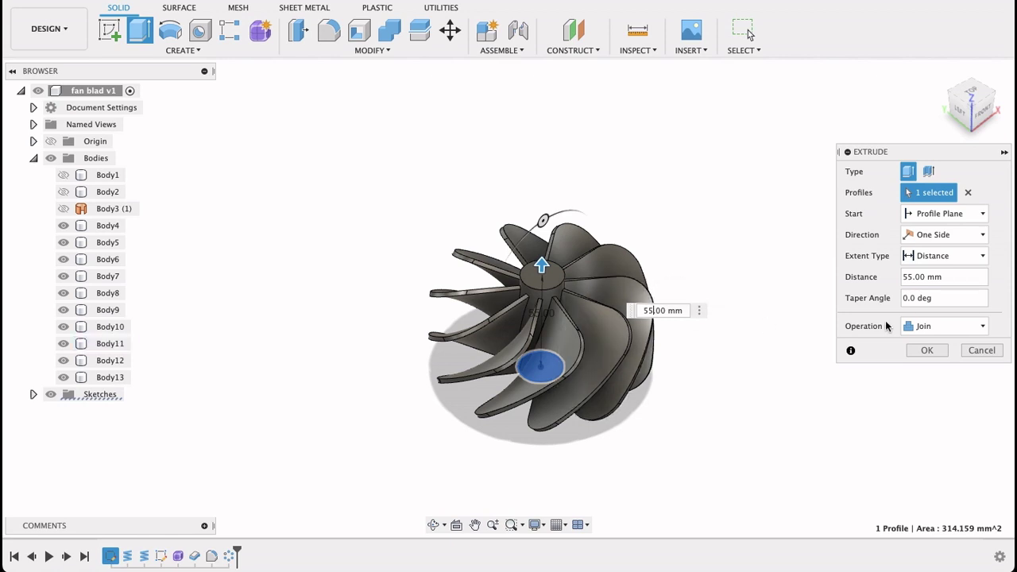
left_click(940, 350)
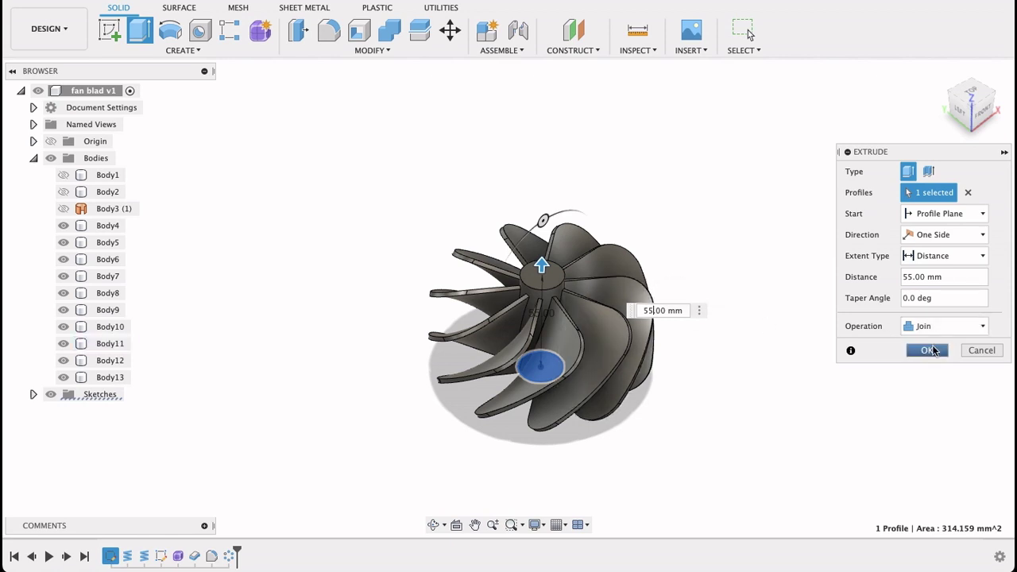
left_click(933, 350)
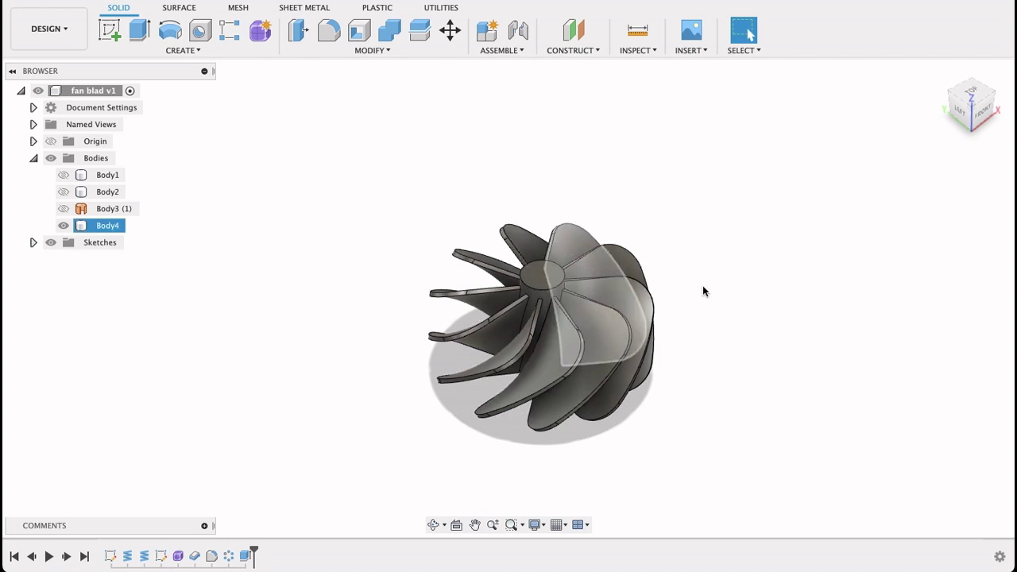
middle_click_drag(807, 307, 752, 293, "shift")
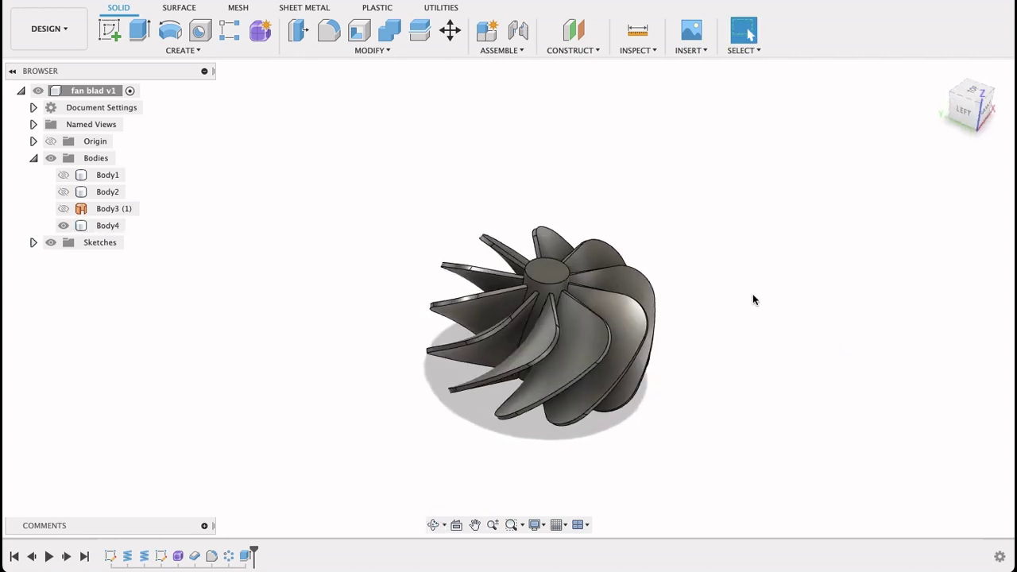
left_click(63, 225)
left_click(62, 208)
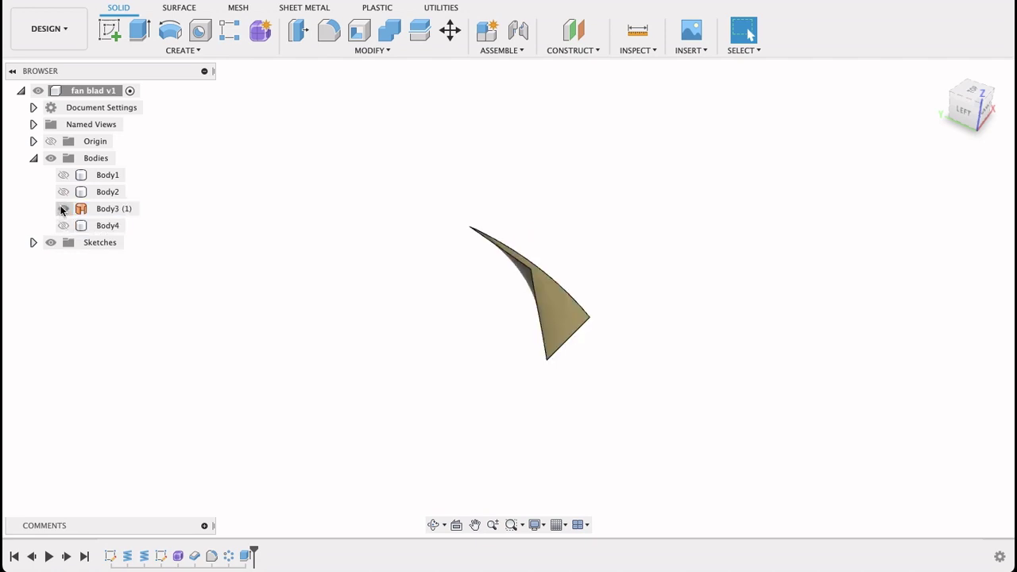
left_click(63, 209)
left_click(63, 192)
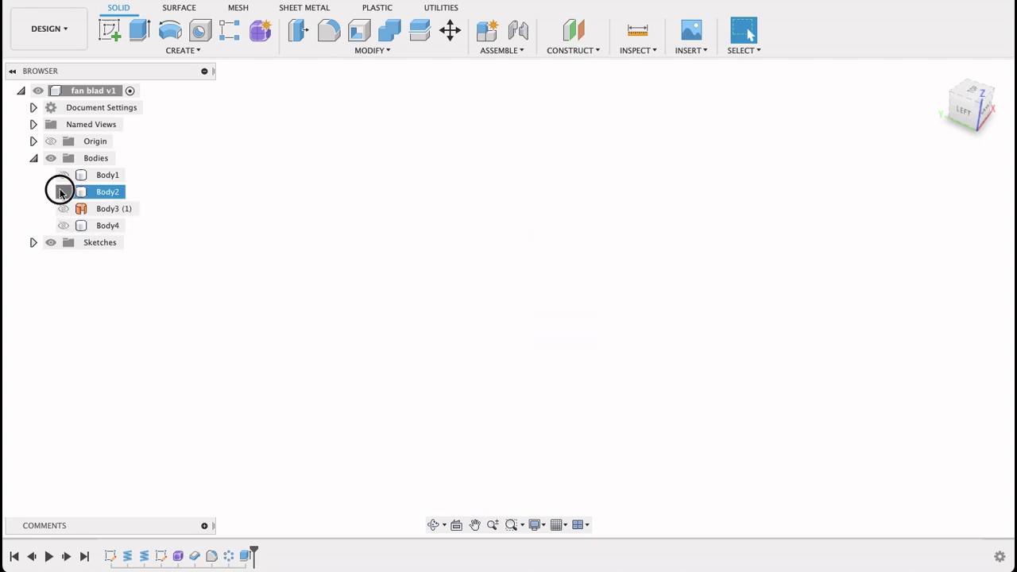
left_click(63, 175)
left_click(63, 174)
left_click(63, 191)
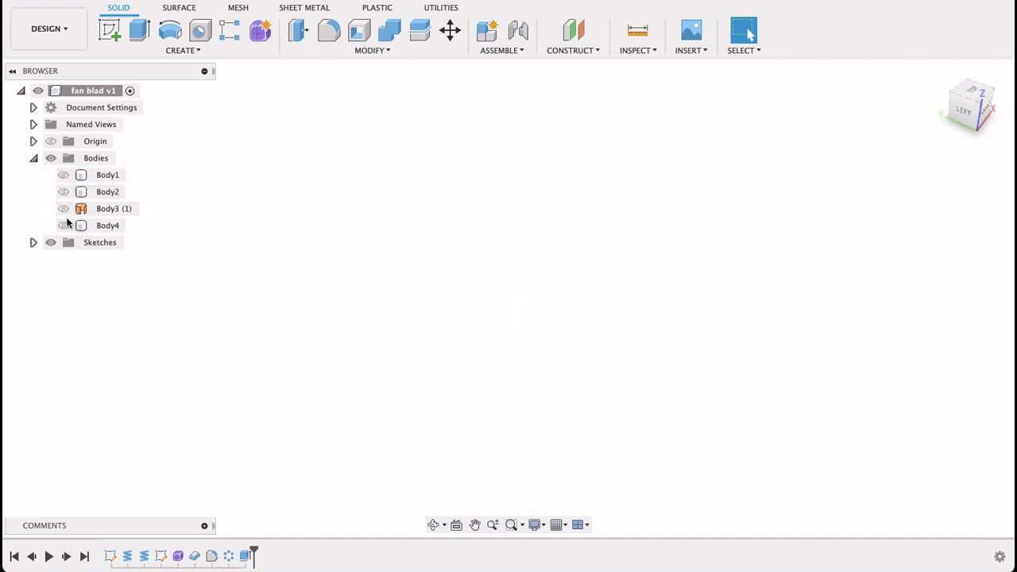
left_click(64, 226)
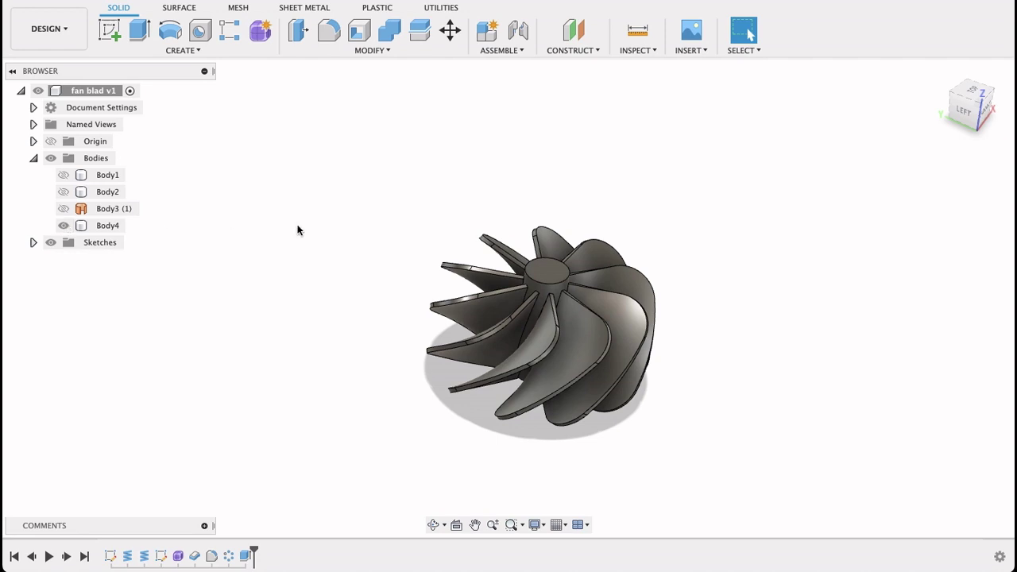
middle_click_drag(758, 232, 696, 277, "shift")
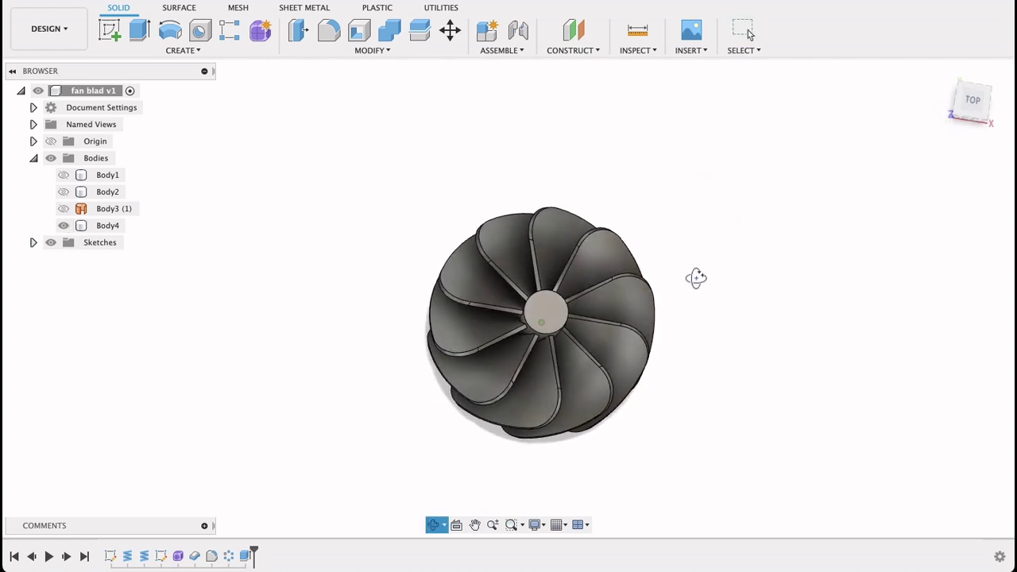
- On the hub's top face, sketch a 10 mm diameter centre-diameter circle at the centre
left_click(110, 30)
left_click(538, 310)
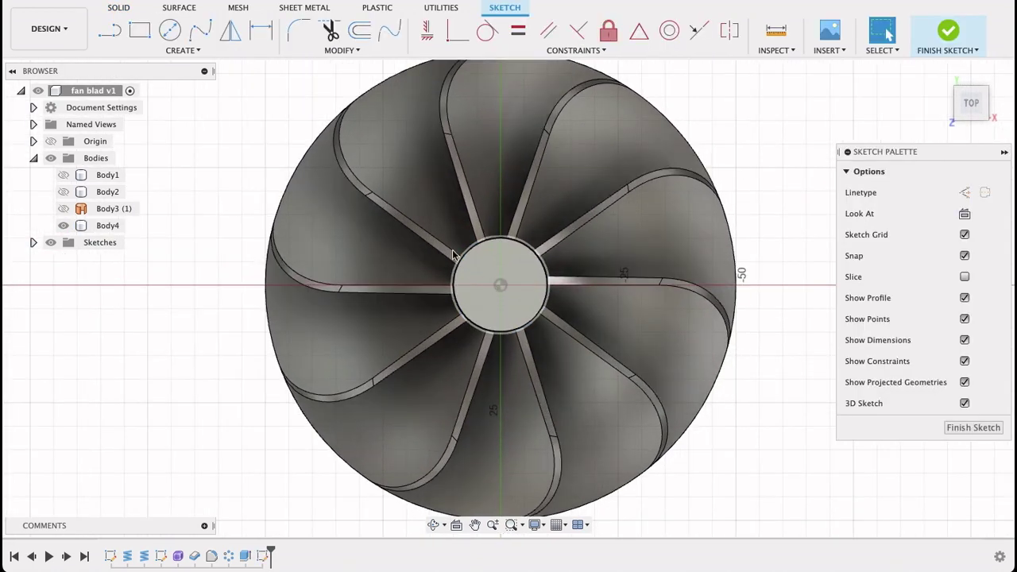
left_click(170, 30)
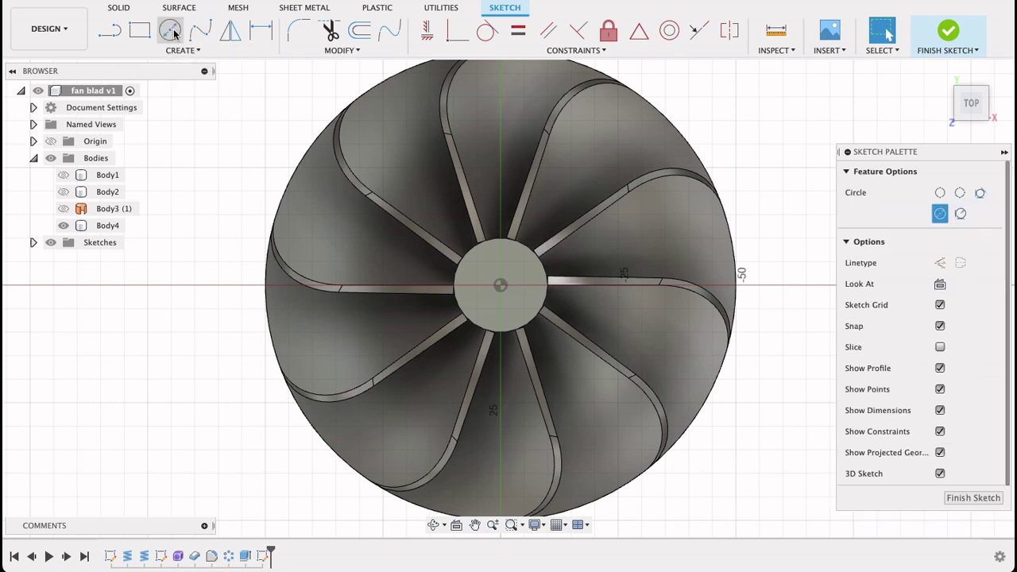
left_click(500, 285)
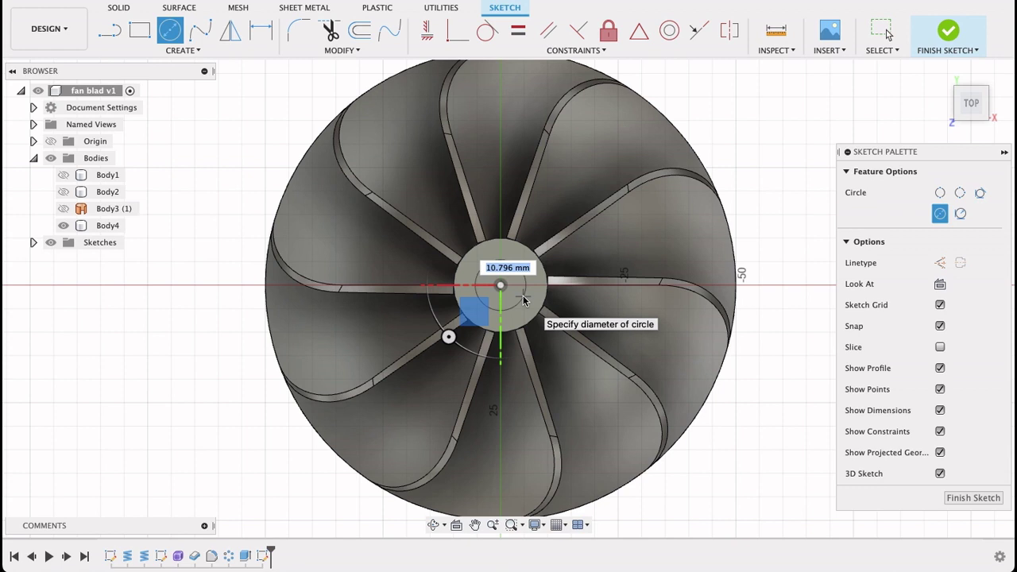
type("10")
key("Return")
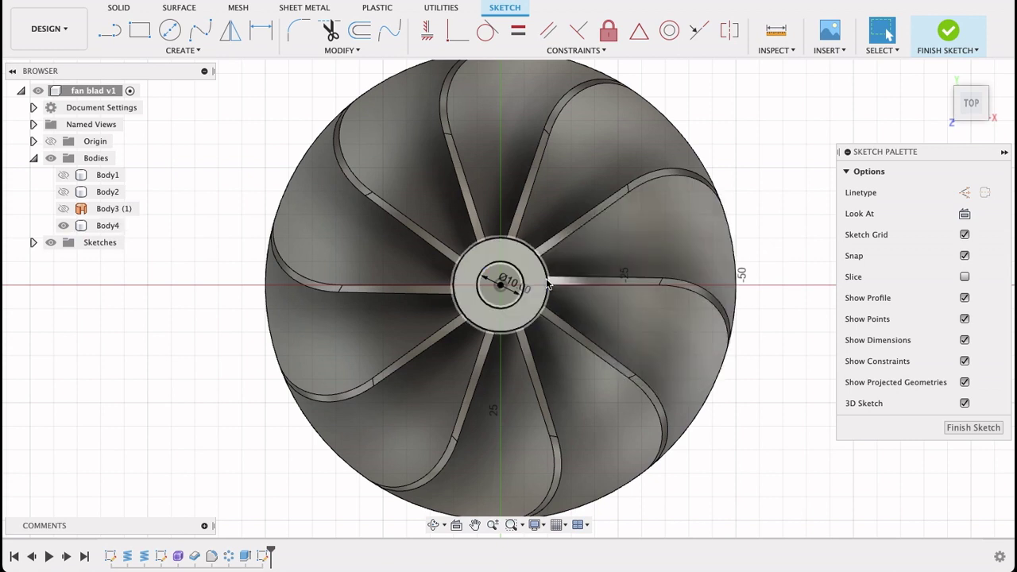
- Draw a two-point rectangle straddling the 10 mm circle's right edge as the key slot
left_click(138, 32)
scroll(521, 264, "up", 8)
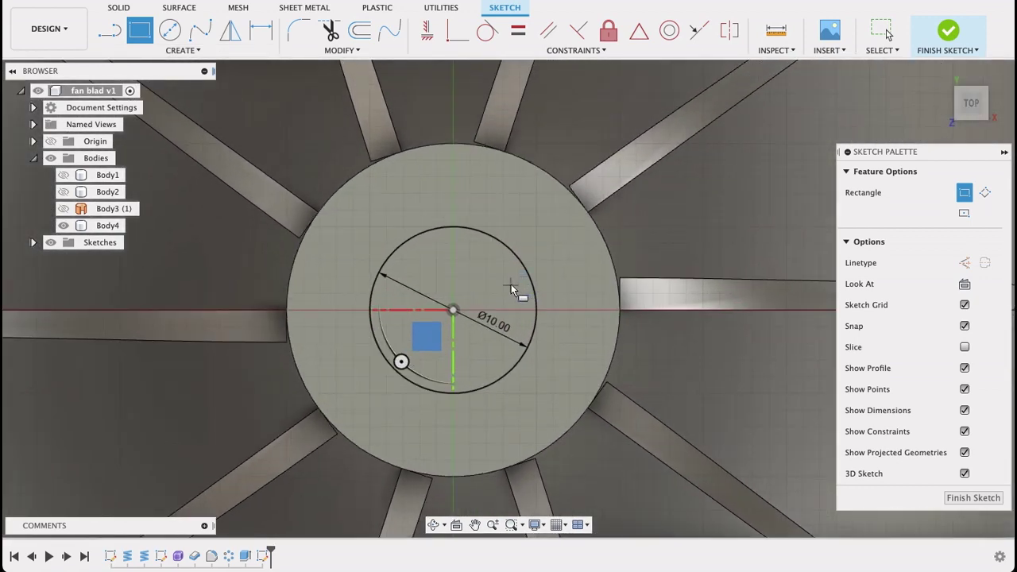
left_click(510, 283)
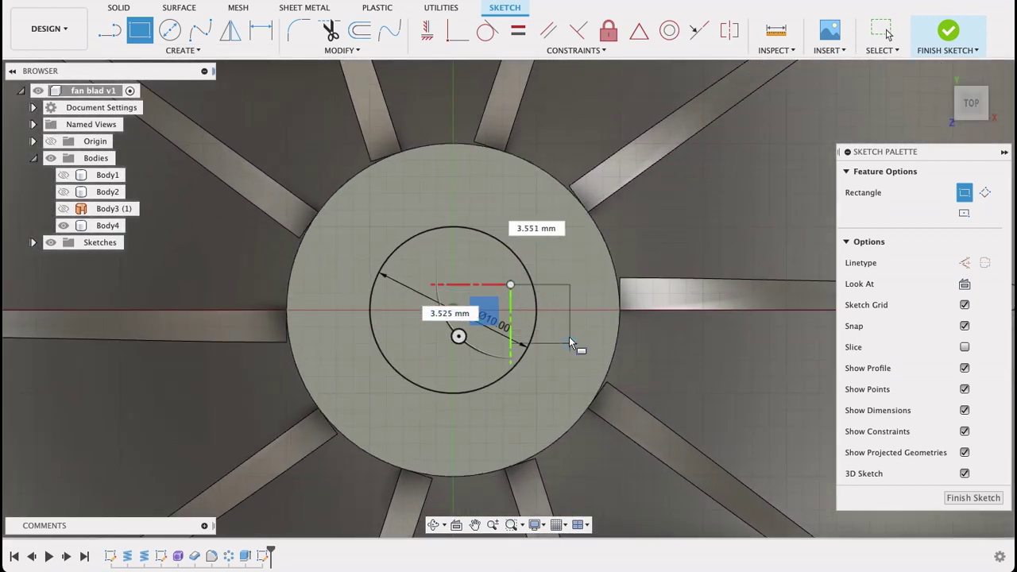
left_click(568, 342)
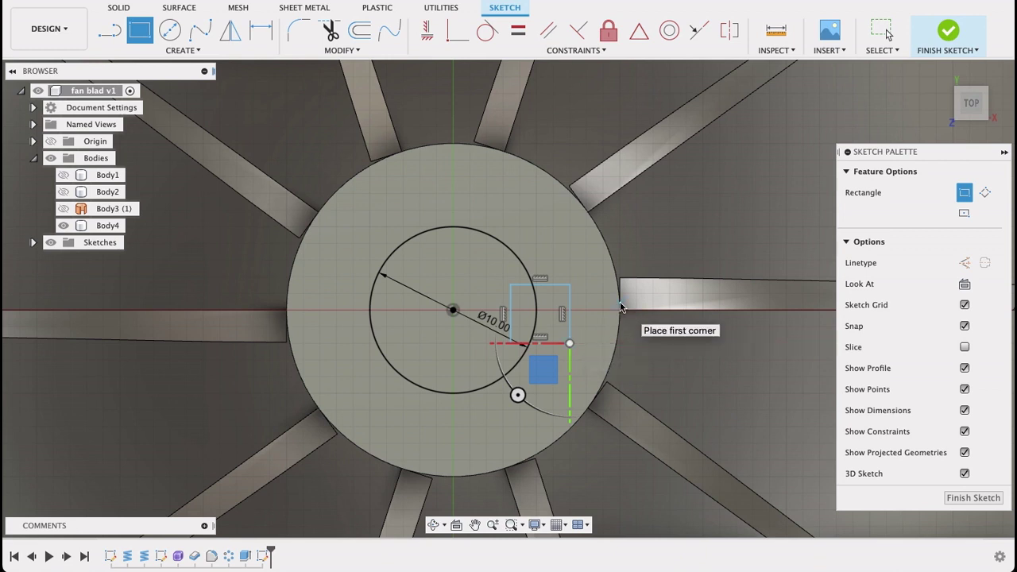
key("Escape")
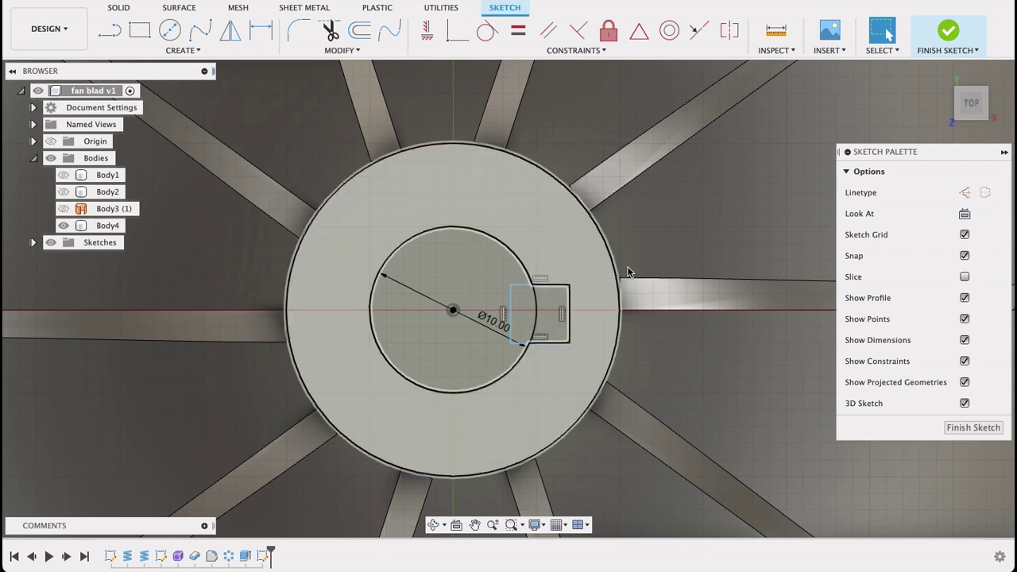
- Dimension the key-slot rectangle to 2 mm height and 2 mm width
left_click(663, 270)
key("d")
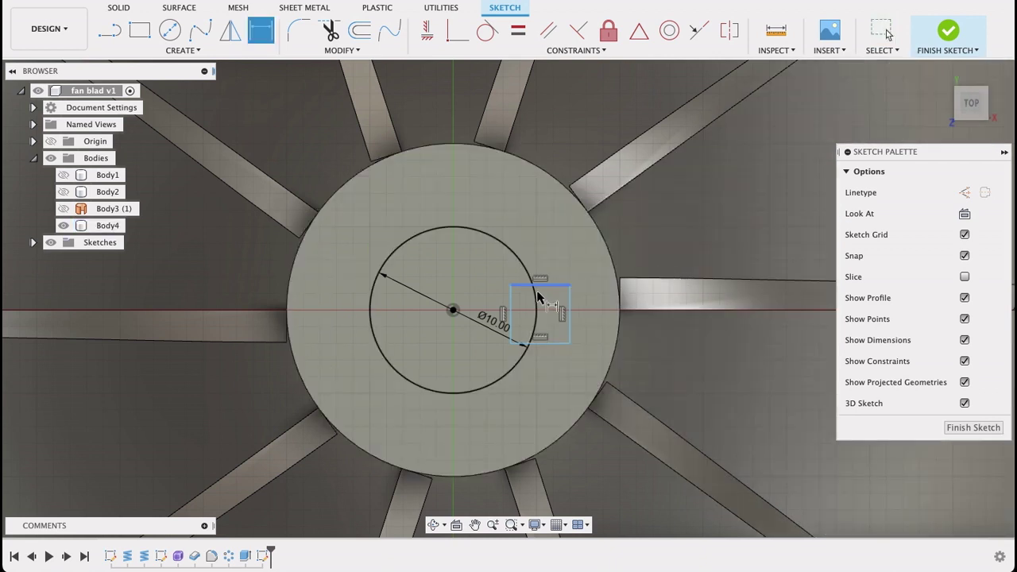
left_click(556, 287)
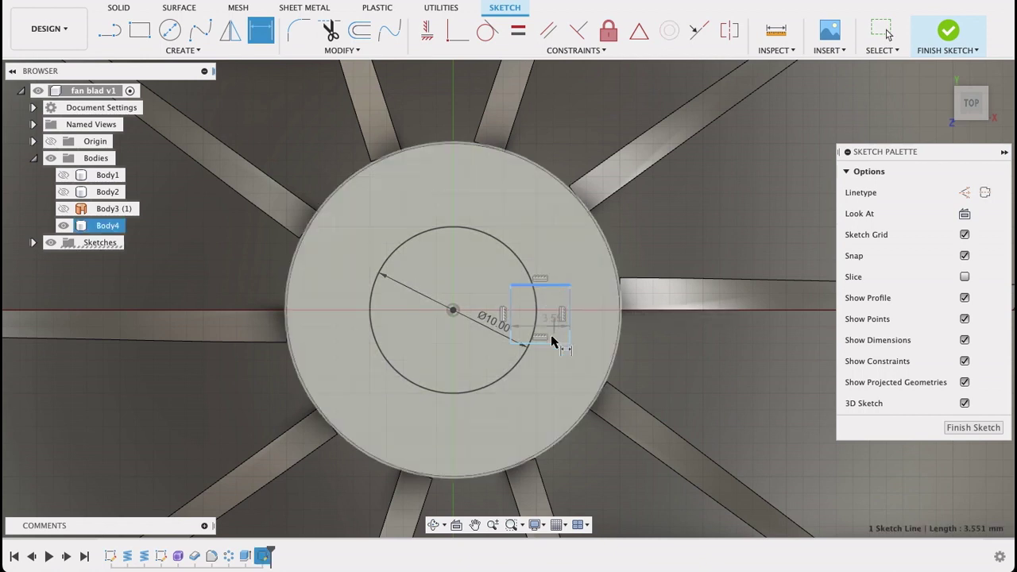
left_click(572, 340)
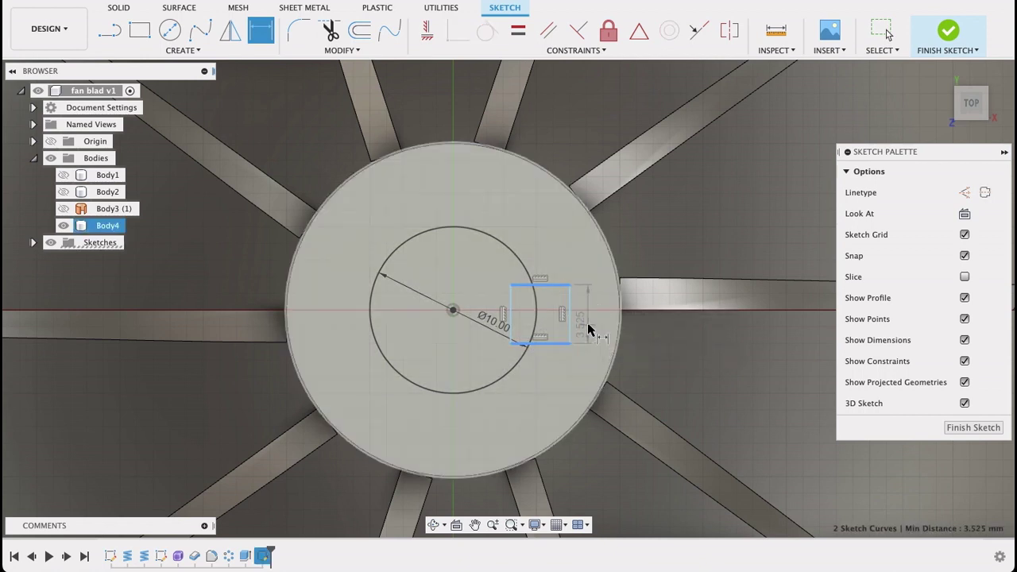
left_click(589, 328)
type("2")
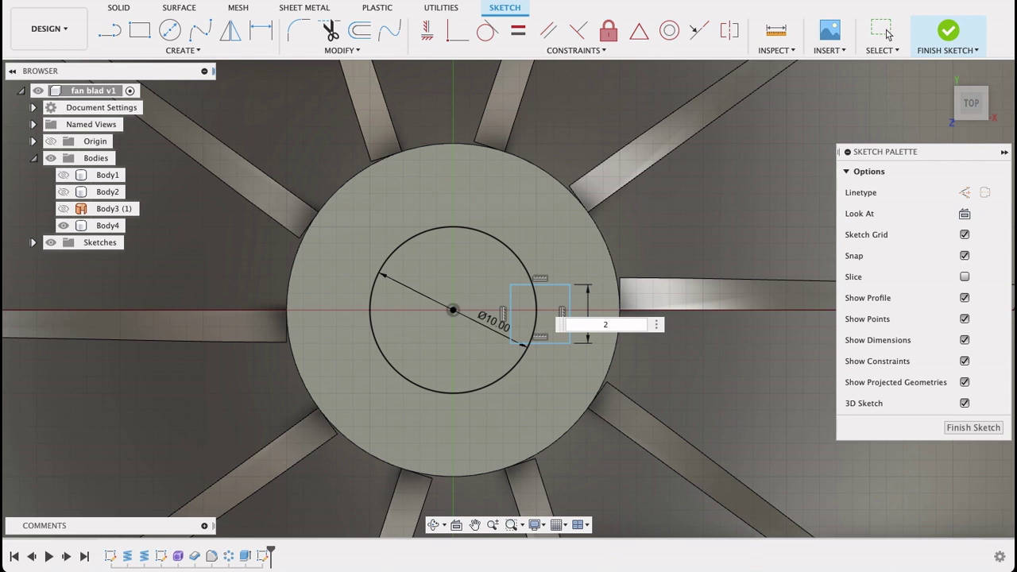
key("Return")
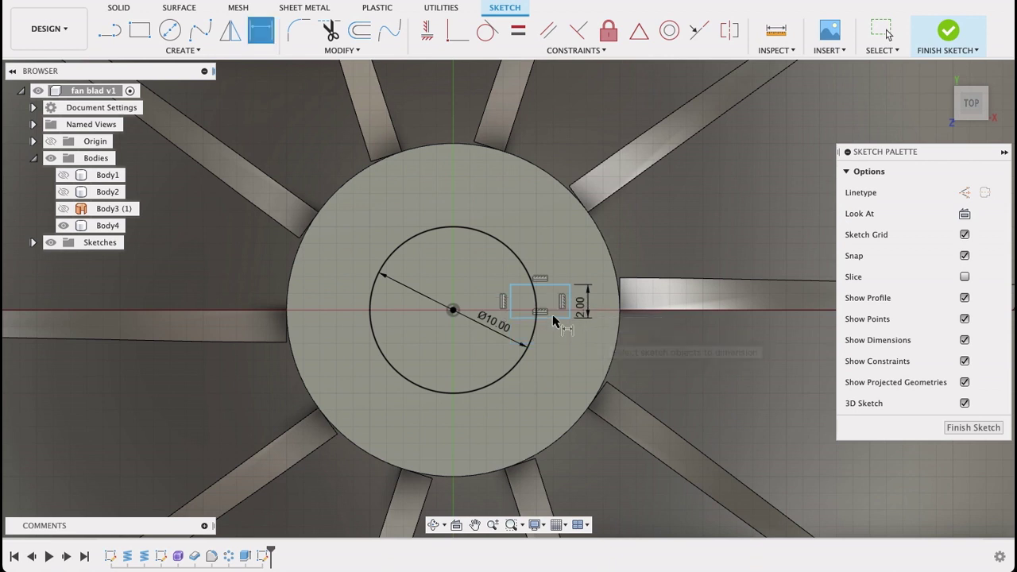
key("Escape")
left_click(569, 300)
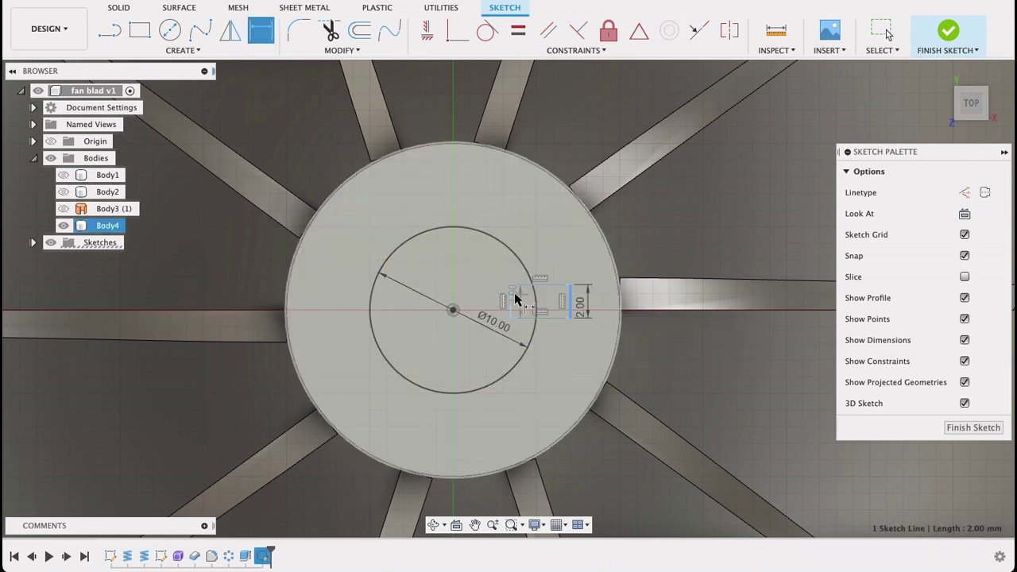
left_click(511, 300, "shift")
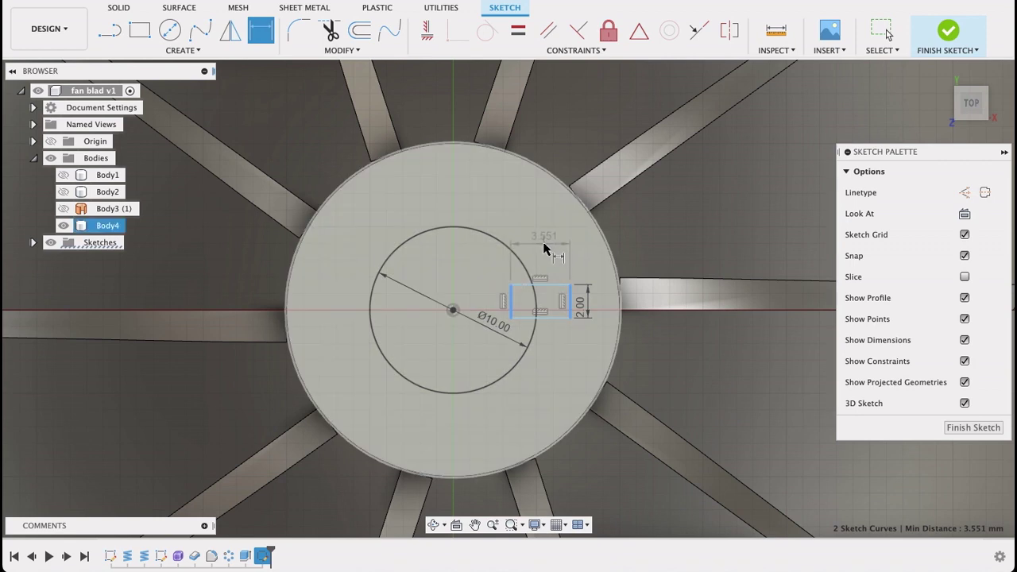
left_click(545, 246)
type("2")
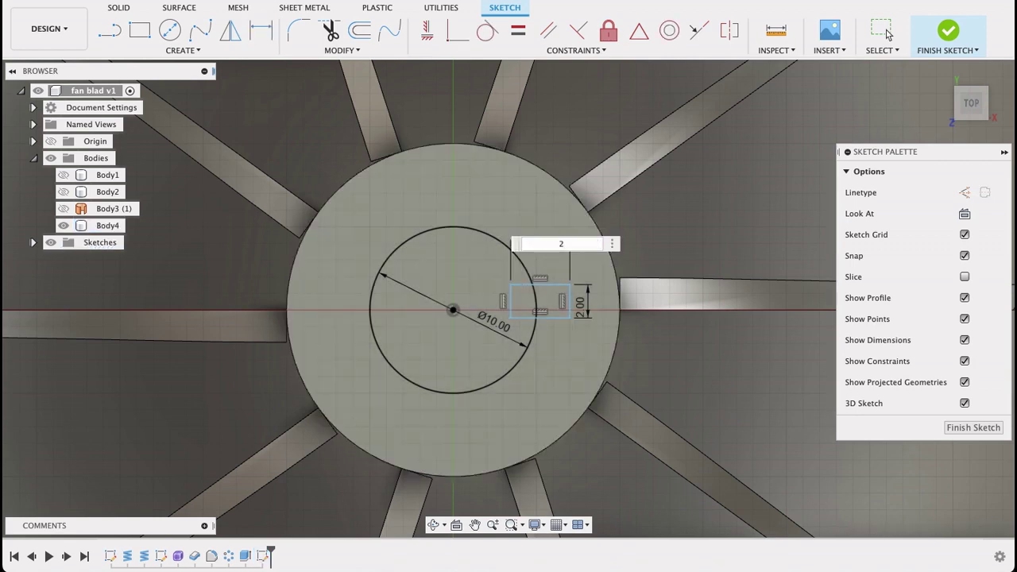
key("Return")
- Position the rectangle 4 mm horizontally and 1 mm vertically from the circle's centre
scroll(482, 288, "up", 2)
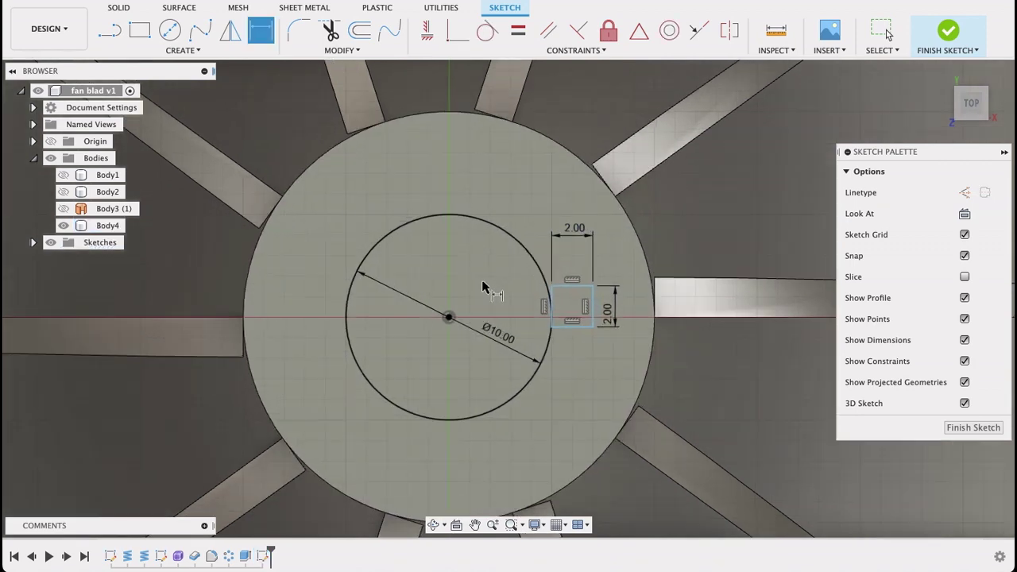
scroll(485, 289, "up", 2)
scroll(585, 293, "up", 1)
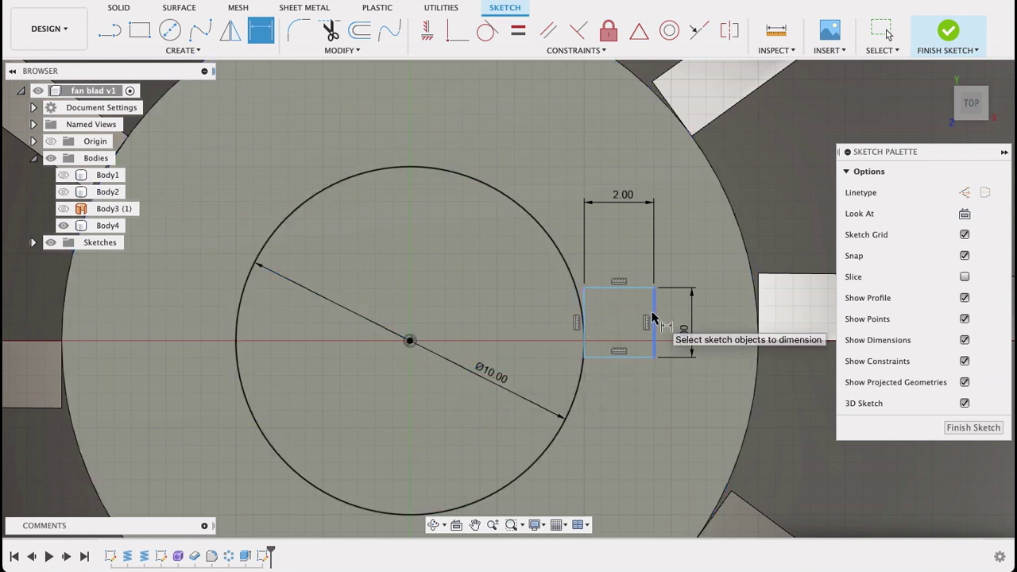
left_click(585, 299)
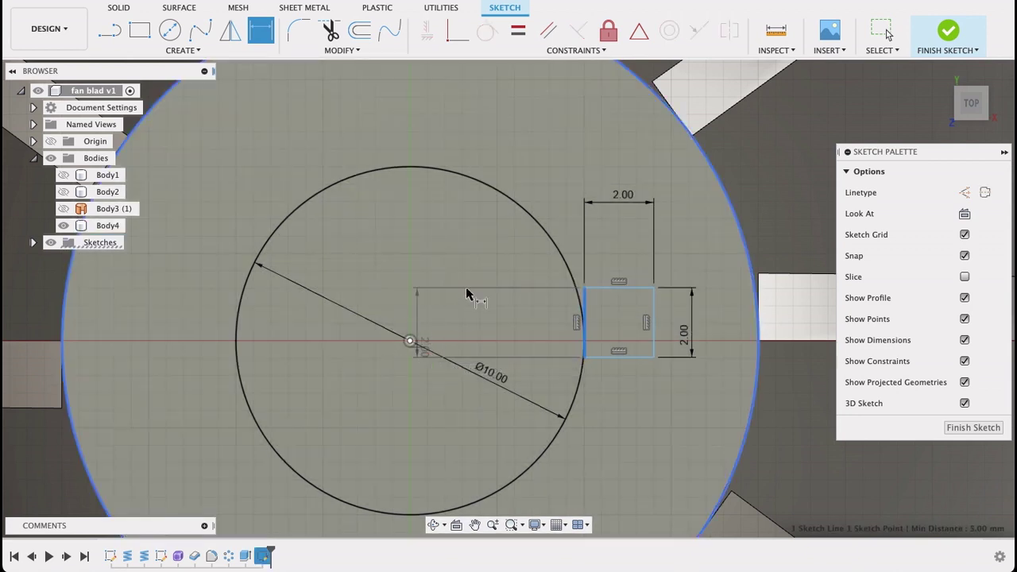
left_click(410, 341)
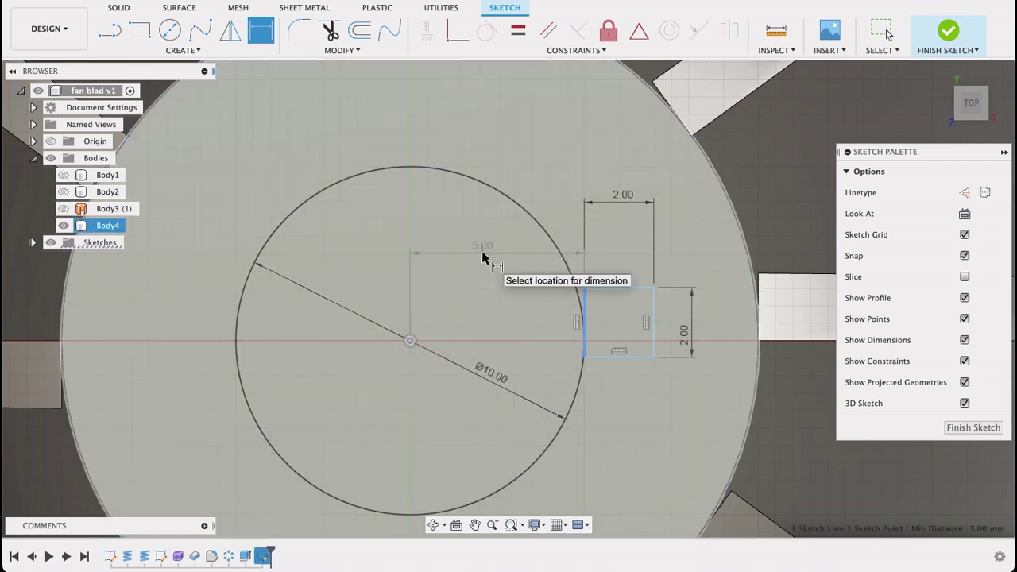
left_click(481, 251)
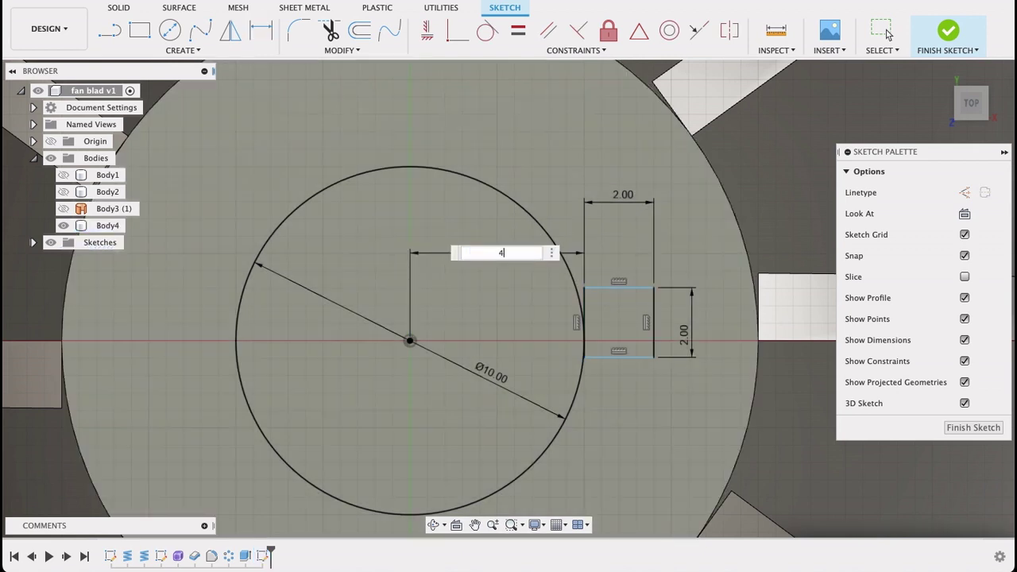
type("4")
key("Return")
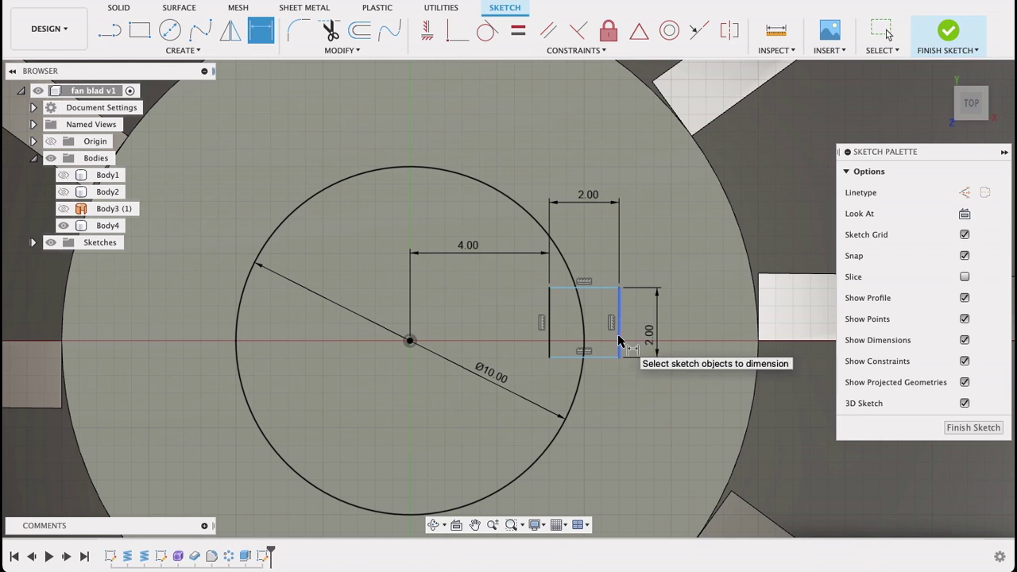
left_click(575, 361)
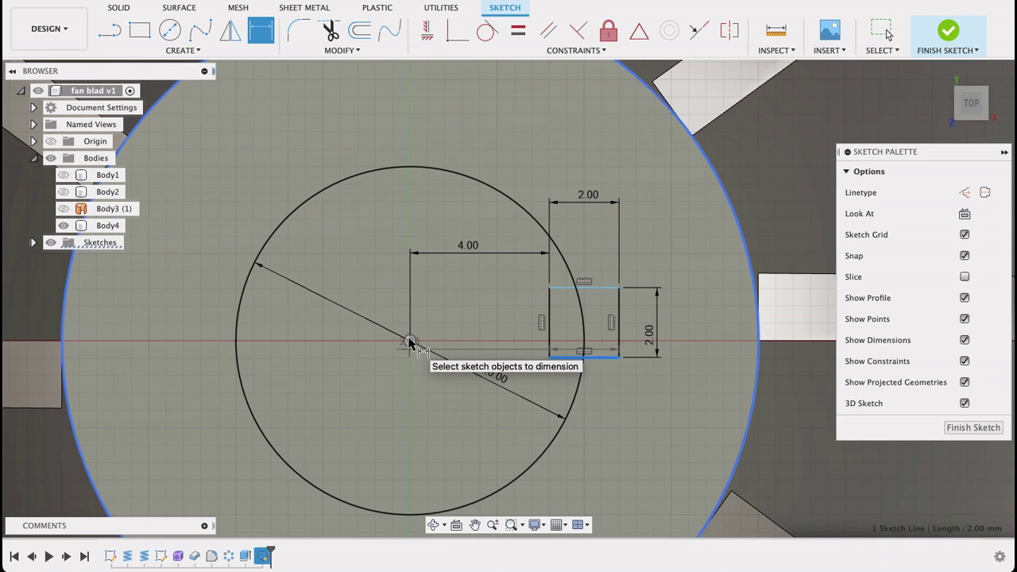
left_click(409, 342)
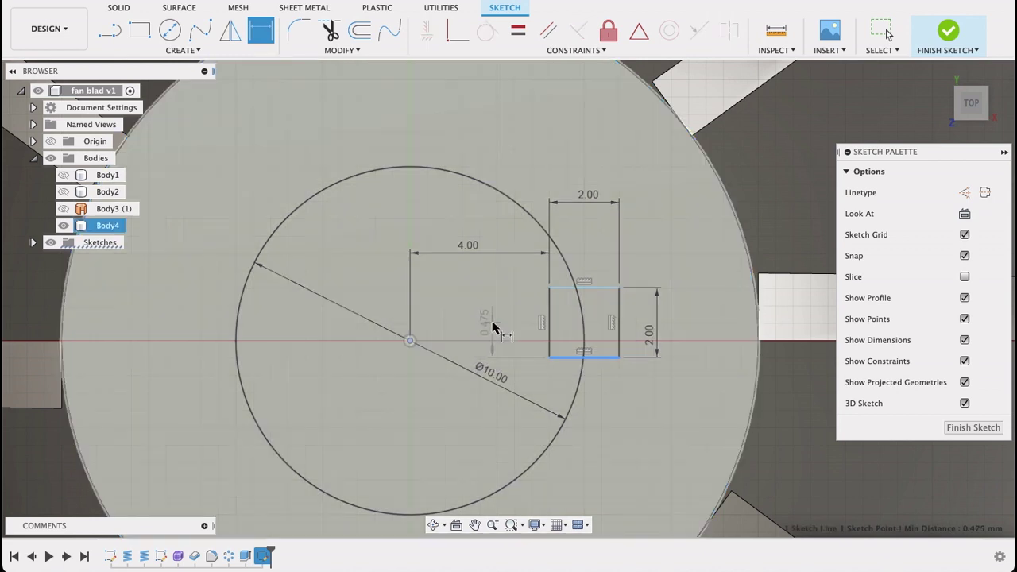
left_click(492, 325)
type("1")
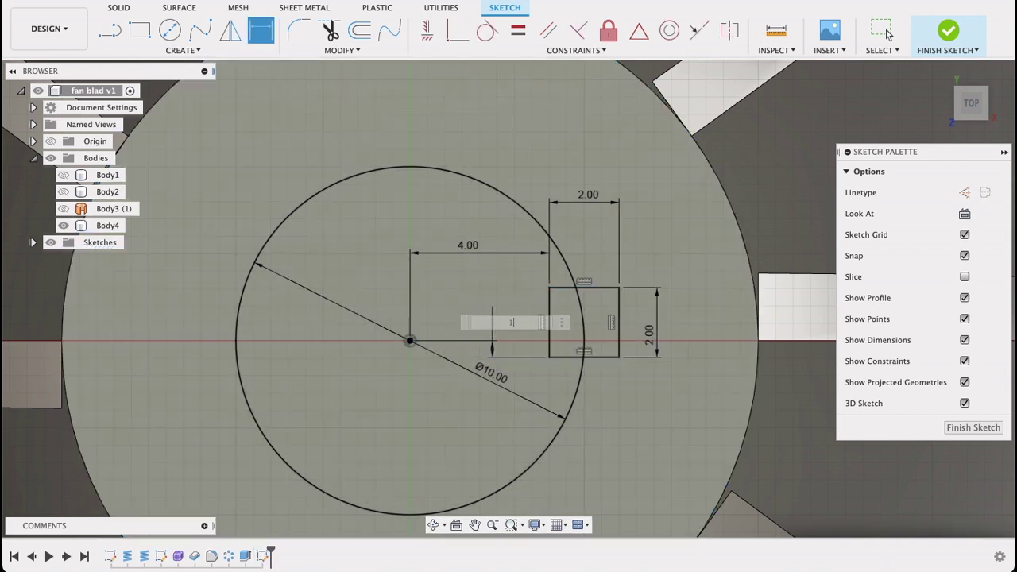
key("Return")
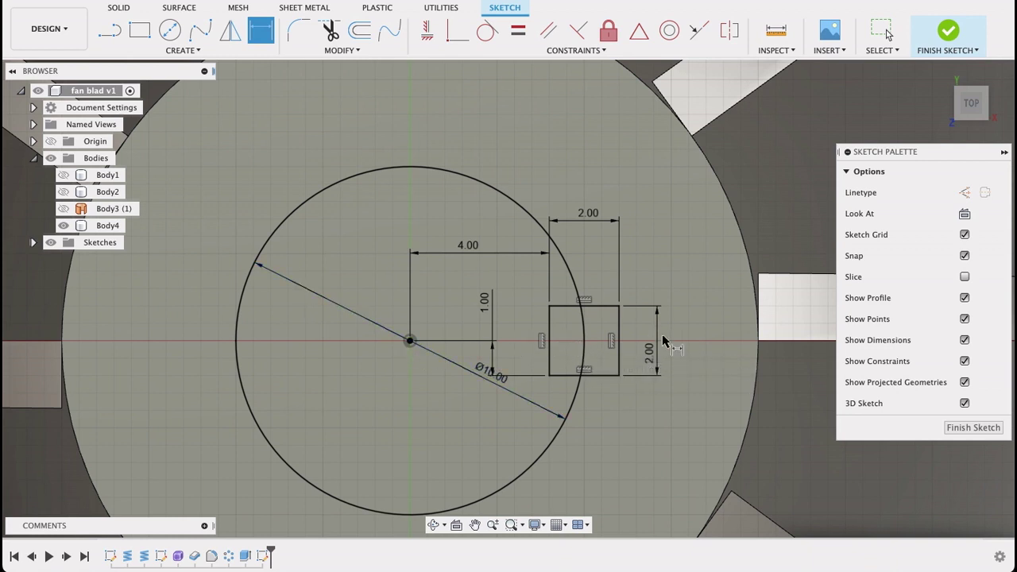
- Finish the keyway sketch and centre the fan in the view
left_click(954, 429)
scroll(830, 391, "down", 5)
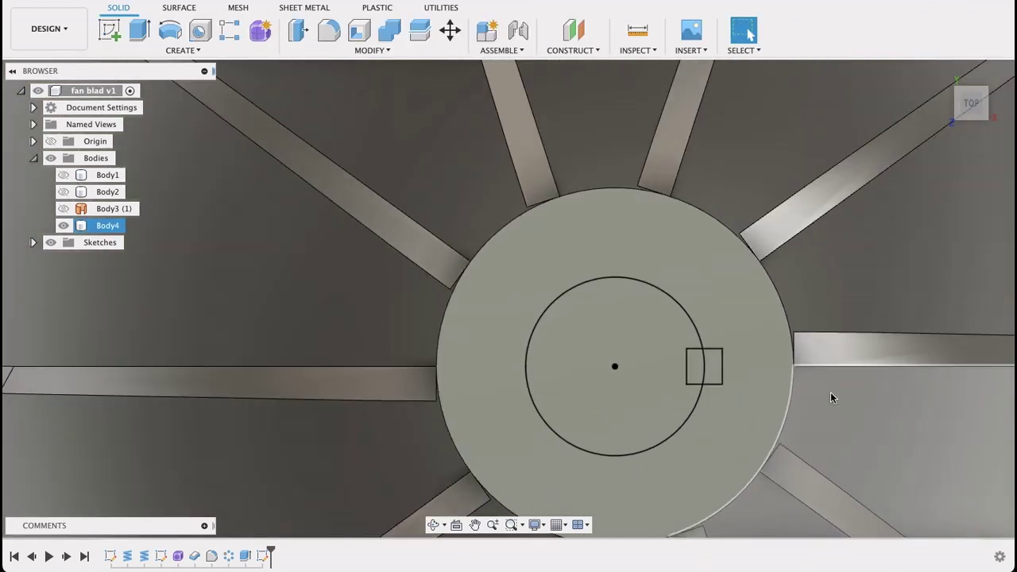
scroll(852, 405, "down", 5)
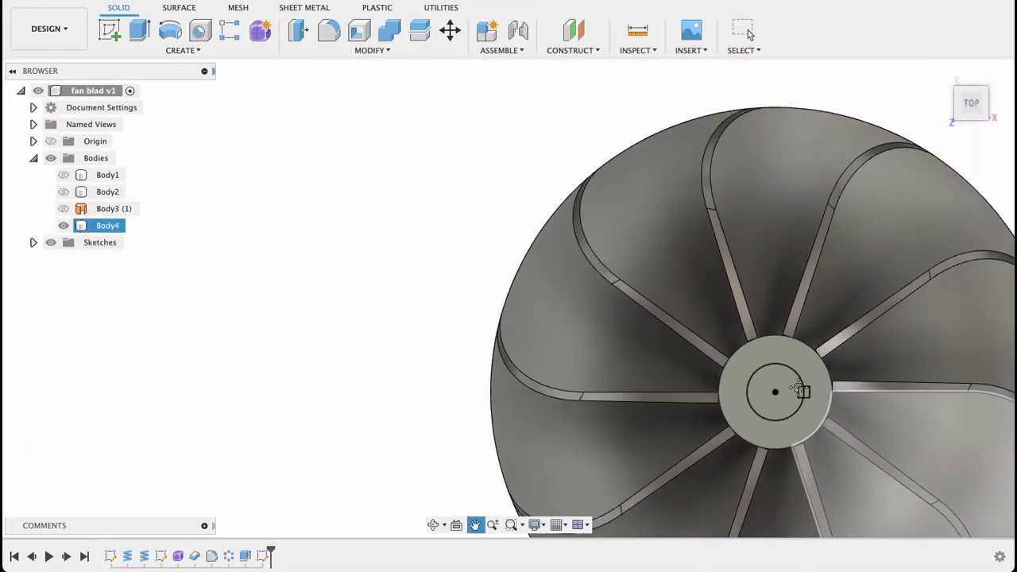
middle_click_drag(854, 405, 787, 337)
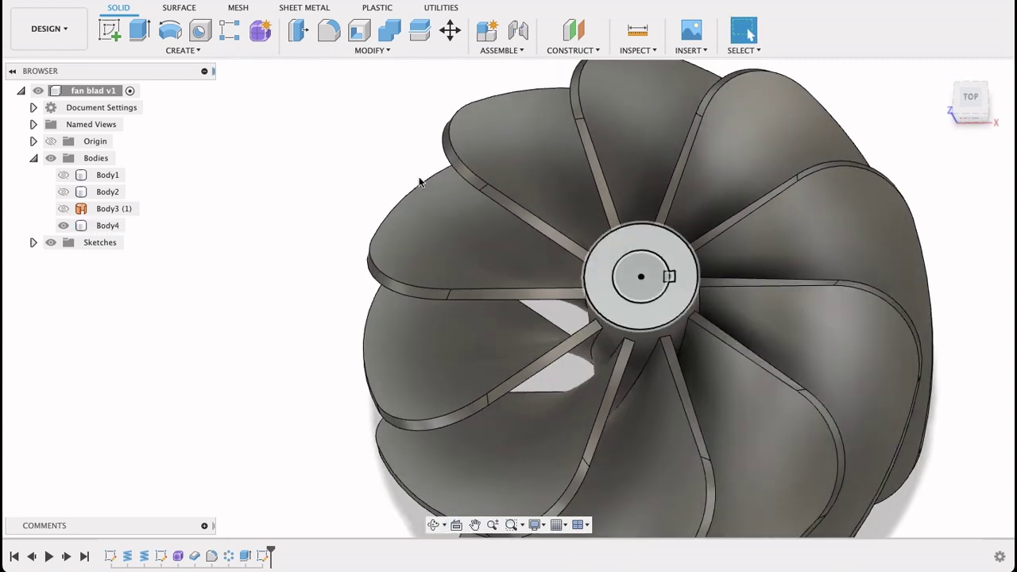
- Extrude the circle and key-slot profiles as a Cut with extent All through the hub
left_click(139, 34)
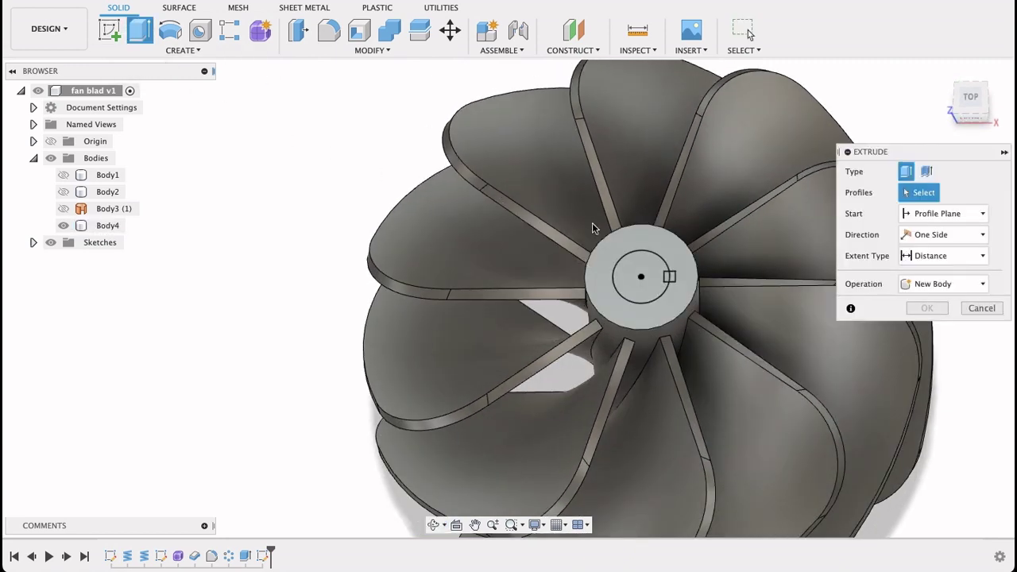
left_click(627, 271)
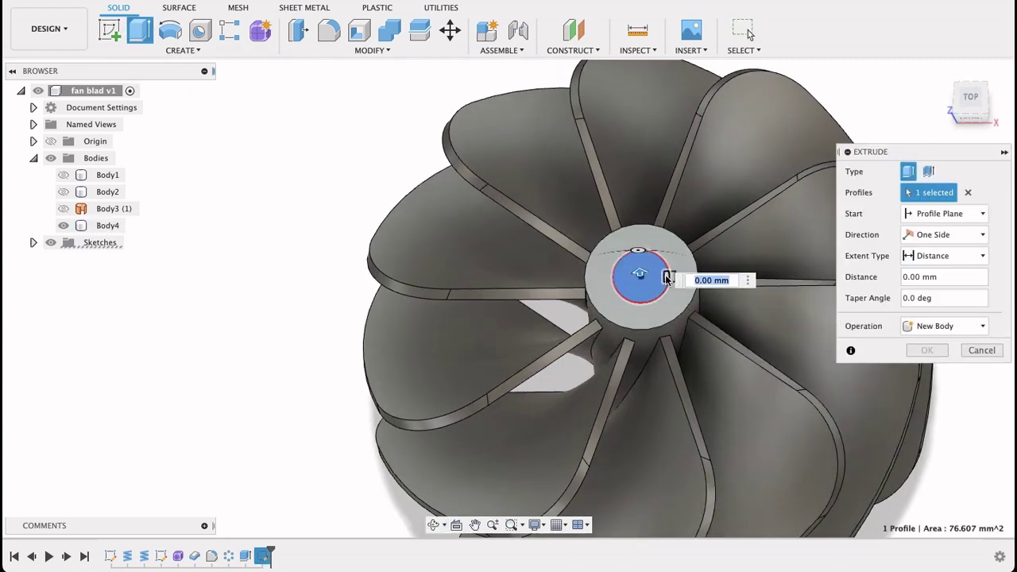
left_click(668, 277)
left_click(668, 277)
scroll(669, 278, "up", 5)
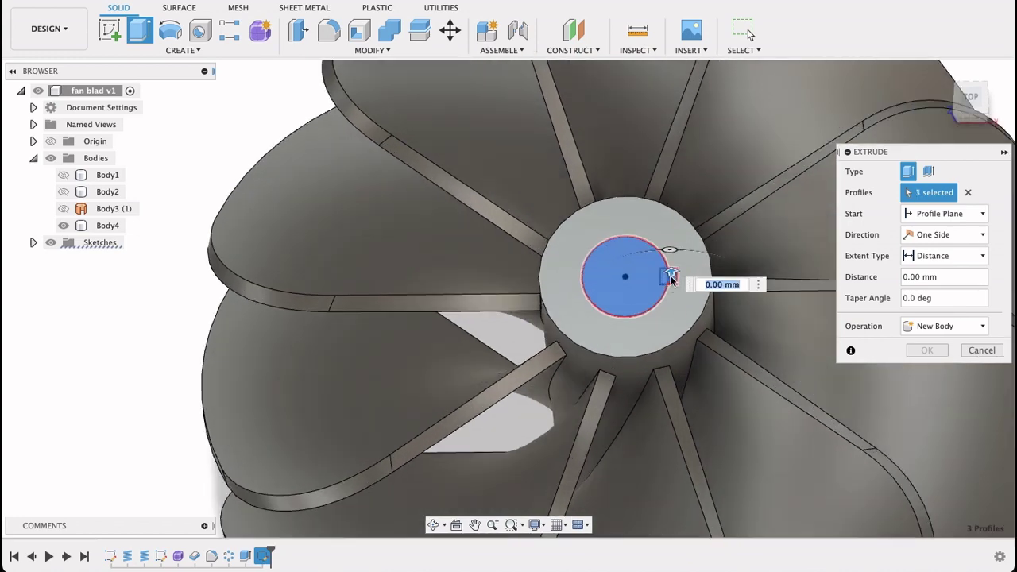
scroll(668, 280, "up", 2)
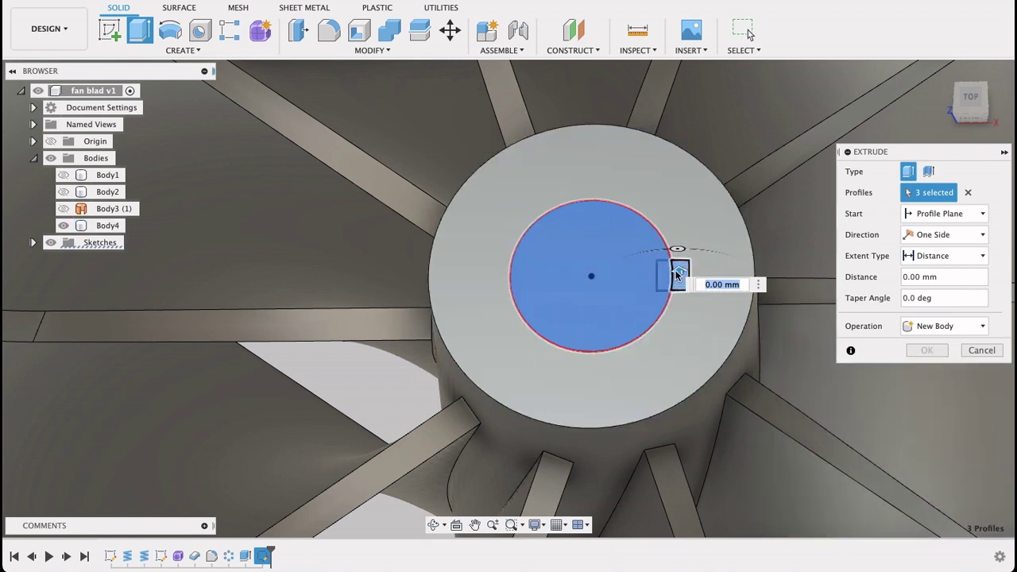
left_click_drag(676, 272, 685, 349)
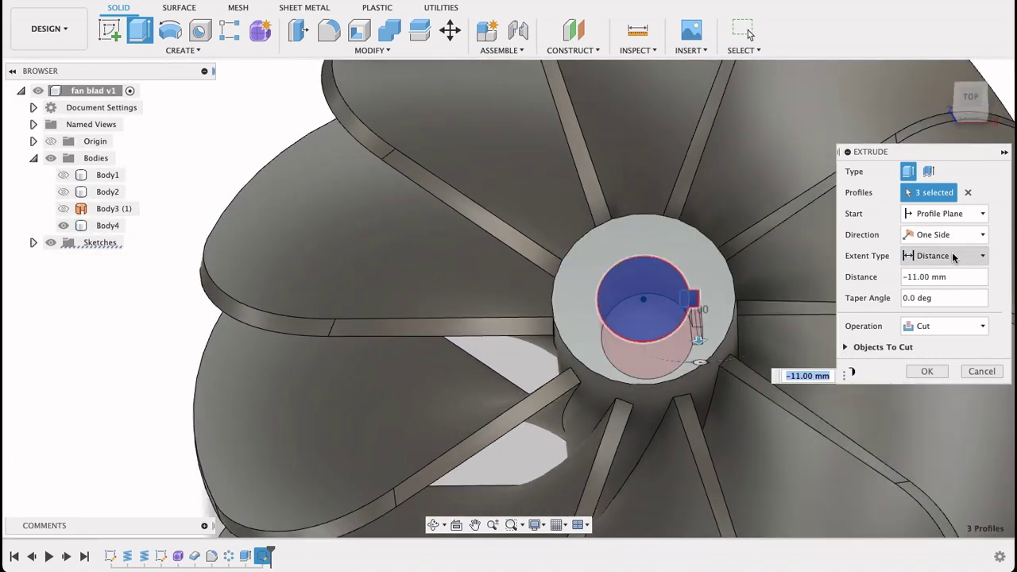
left_click(953, 257)
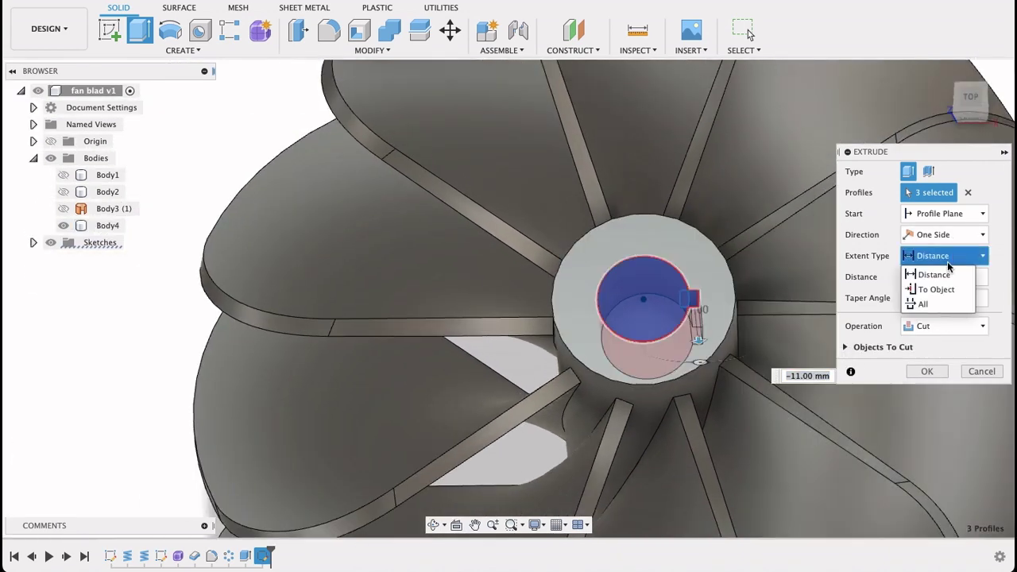
left_click(923, 304)
middle_click_drag(832, 428, 605, 363, "shift")
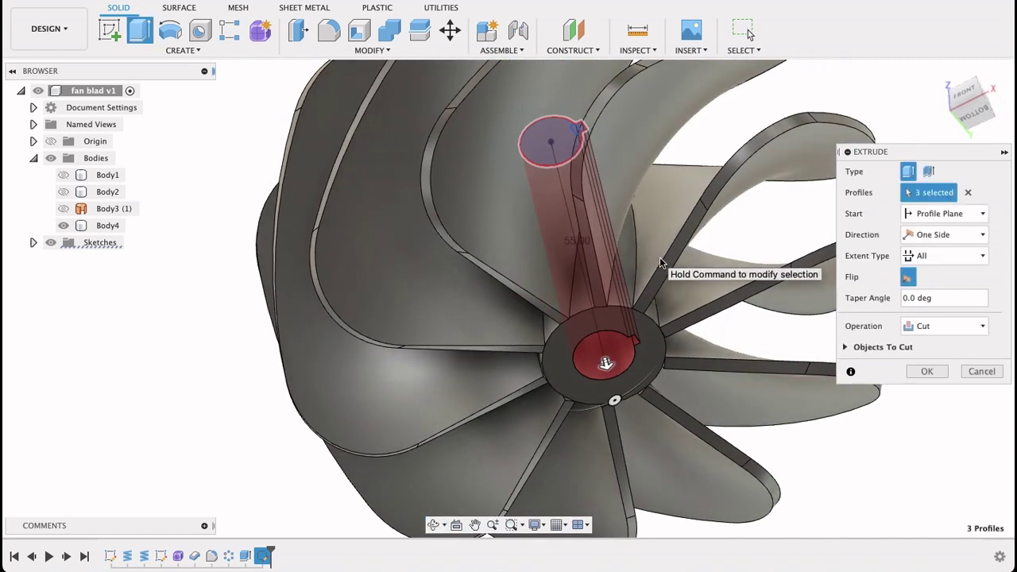
left_click(929, 371)
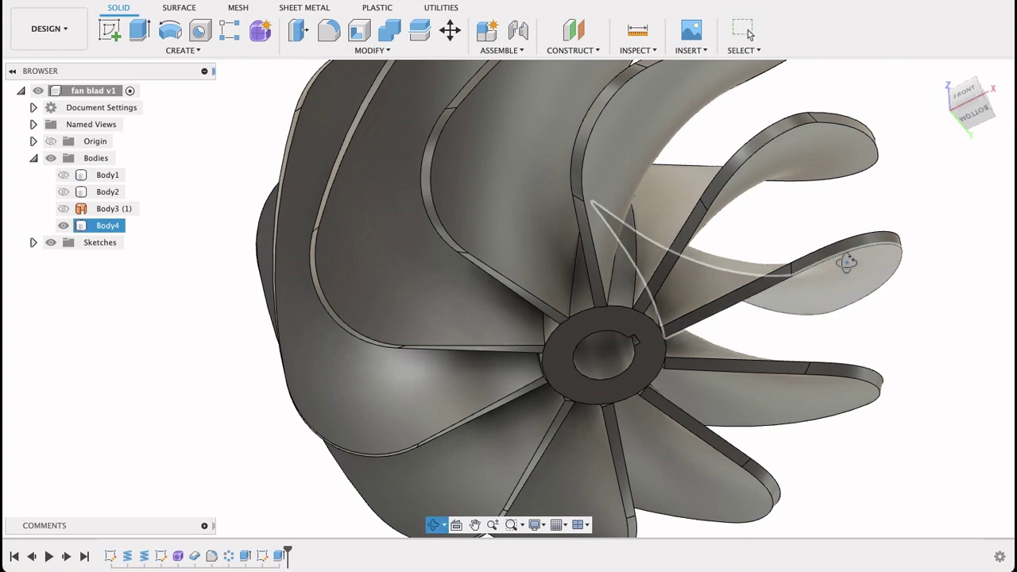
middle_click_drag(871, 318, 874, 419, "shift")
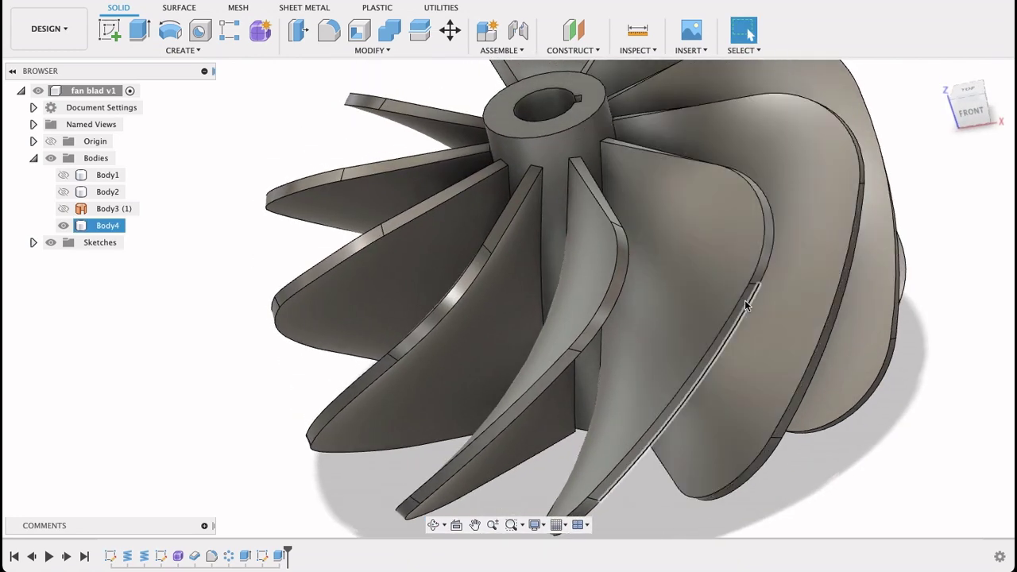
scroll(744, 300, "down", 3)
middle_click_drag(734, 284, 775, 305, "shift")
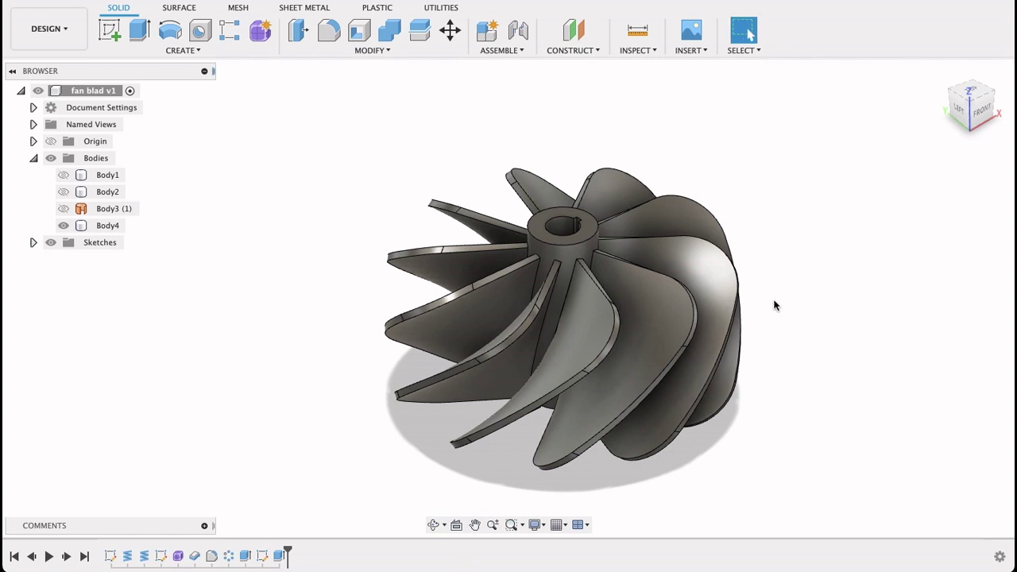